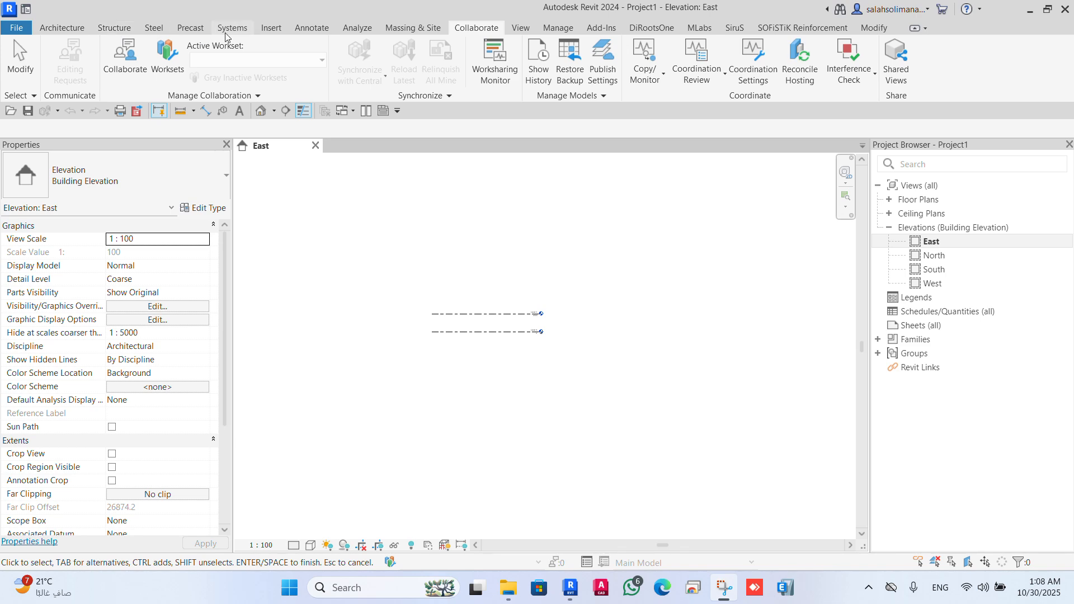
# Step: Link the Revit model racbasicsampleproject (2).rvt from the Desktop with Auto - Internal Origin to Internal Origin positioning
pyautogui.click(271, 28)
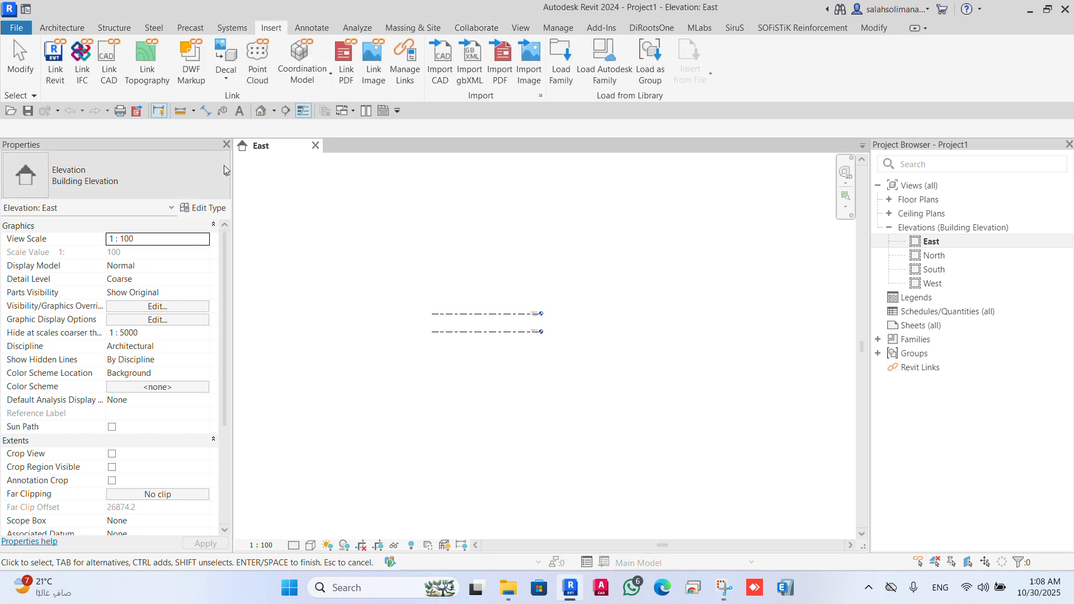
pyautogui.click(55, 63)
pyautogui.scroll(-2, 459, 329)
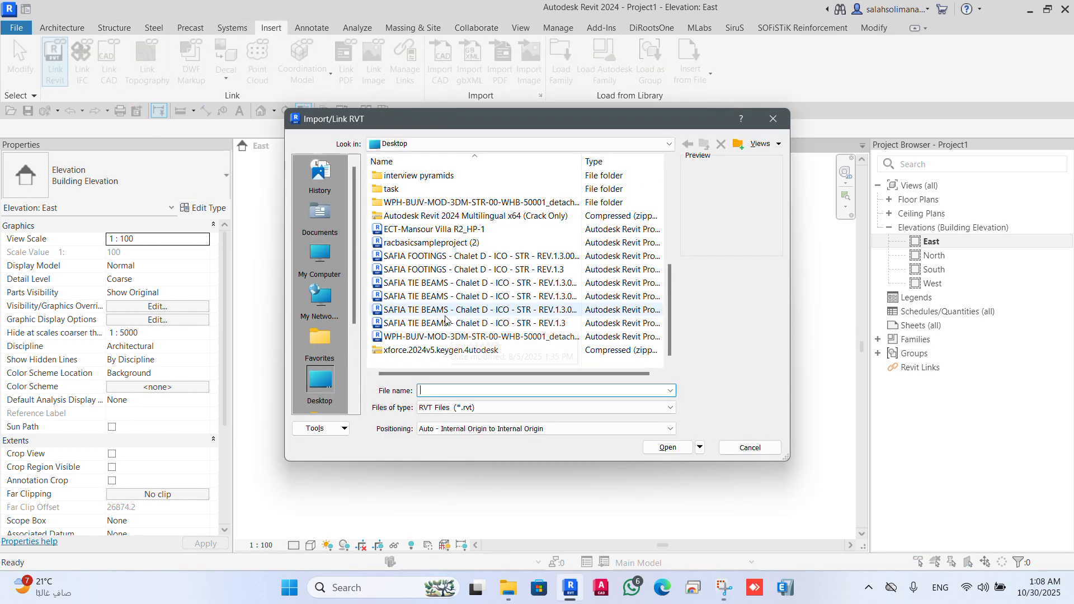
pyautogui.click(443, 243)
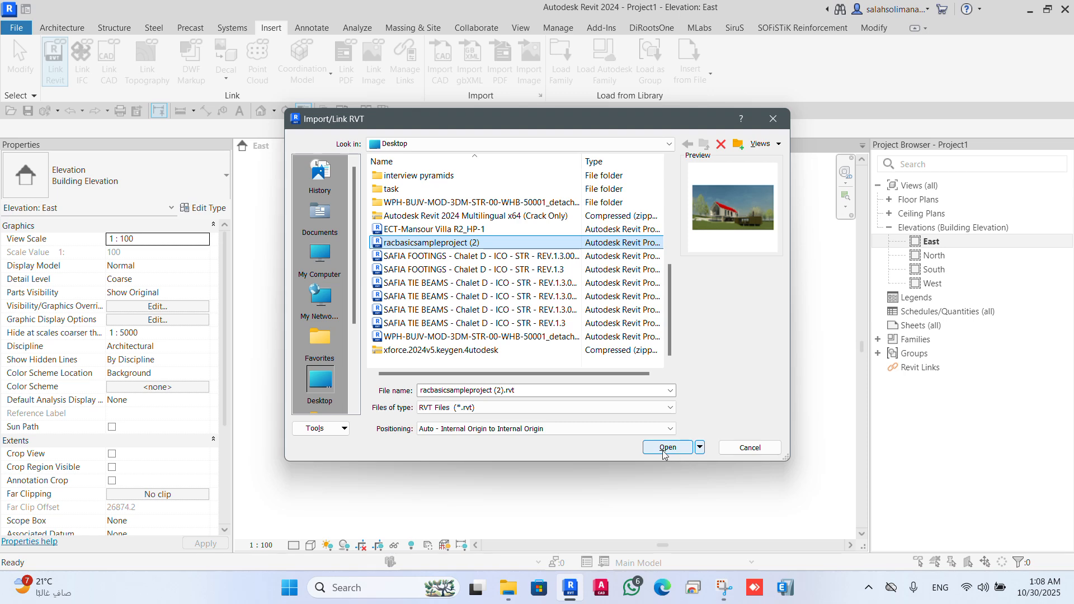
pyautogui.click(687, 450)
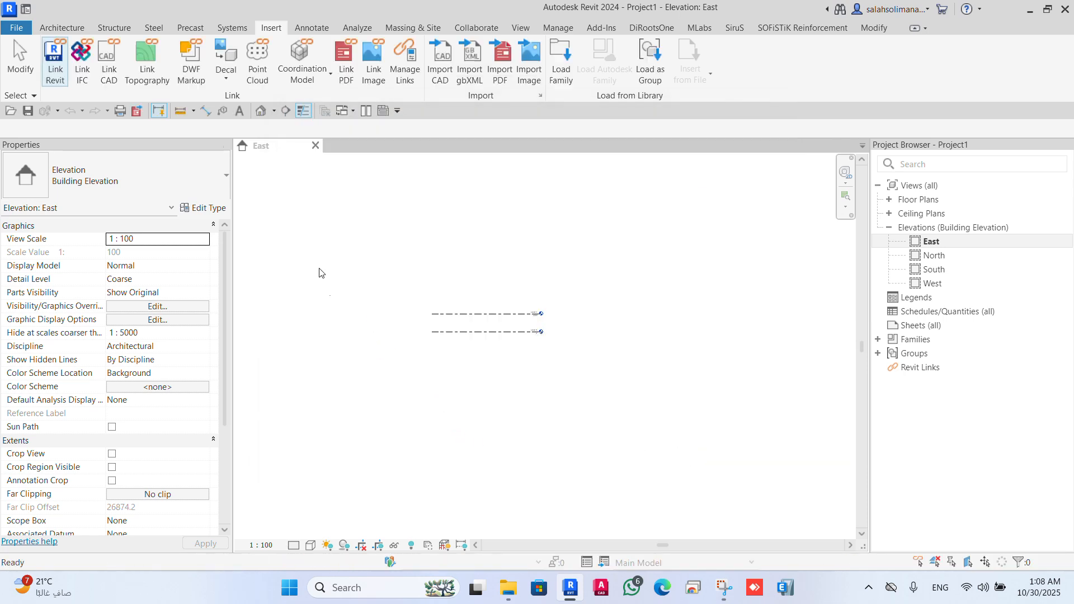
# Step: Open the default 3D view and set it to Fine detail level with the Consistent Colors visual style
pyautogui.click(260, 112)
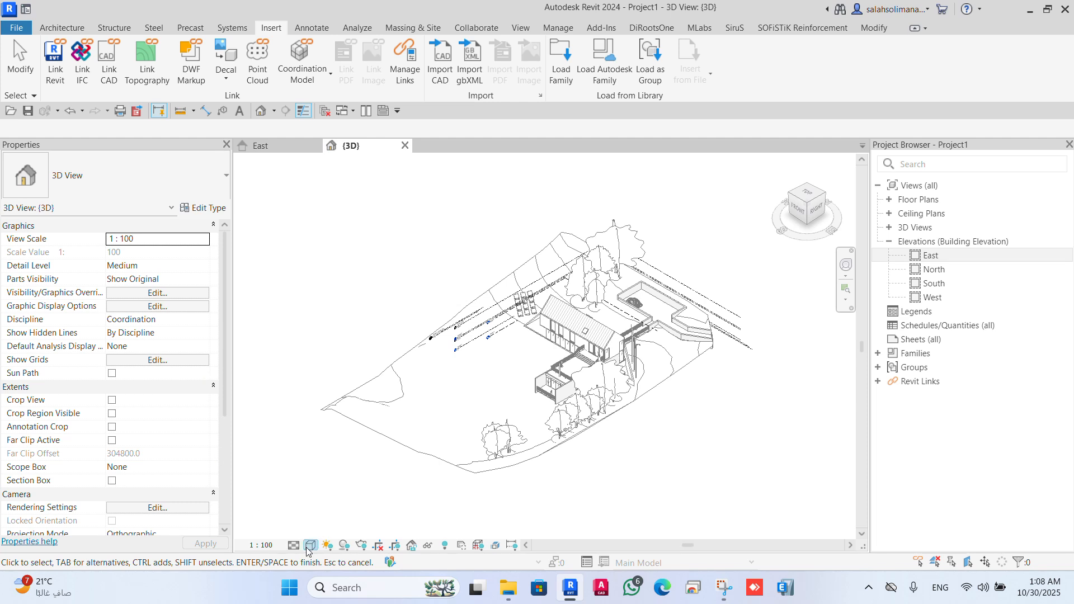
pyautogui.click(295, 547)
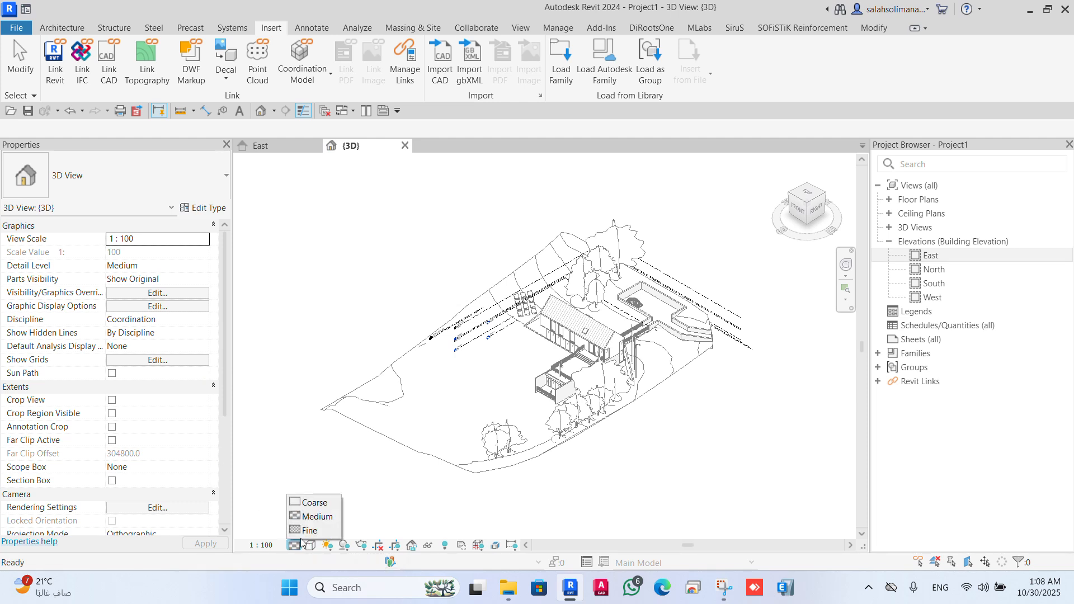
pyautogui.click(310, 532)
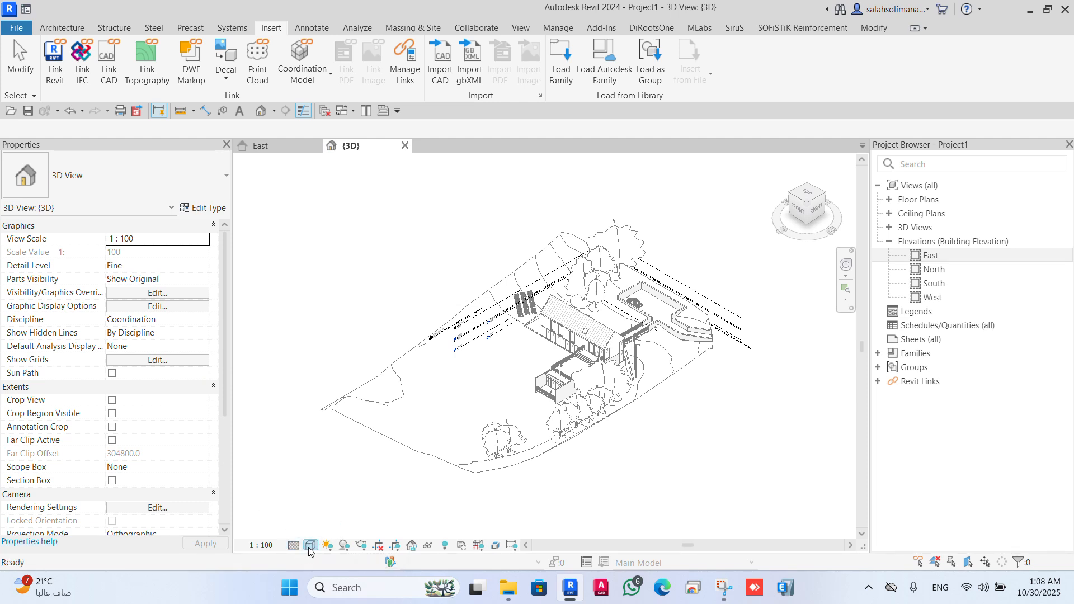
pyautogui.click(310, 546)
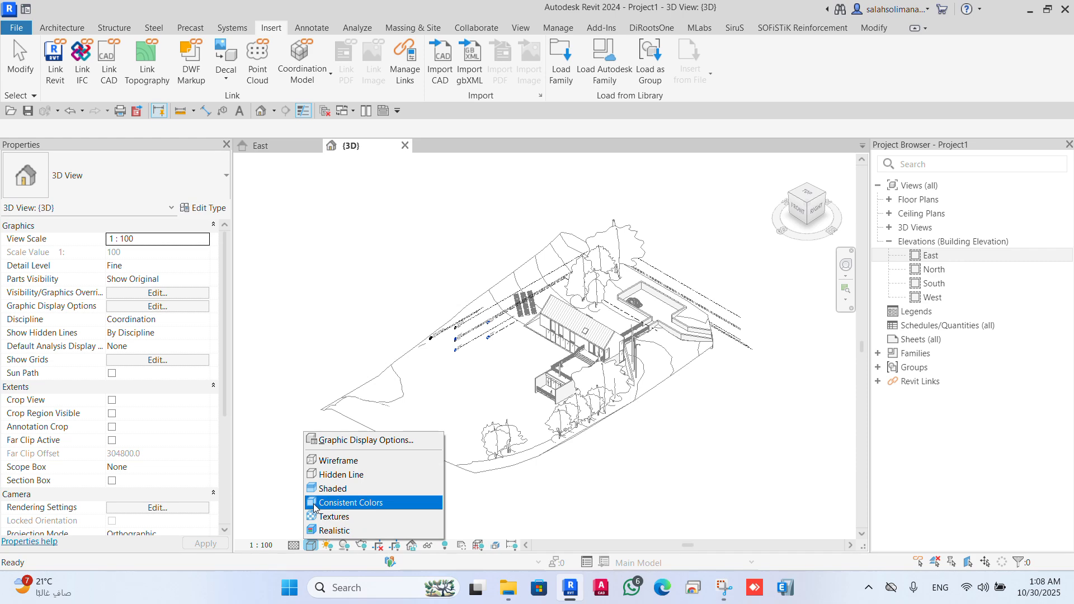
pyautogui.click(316, 502)
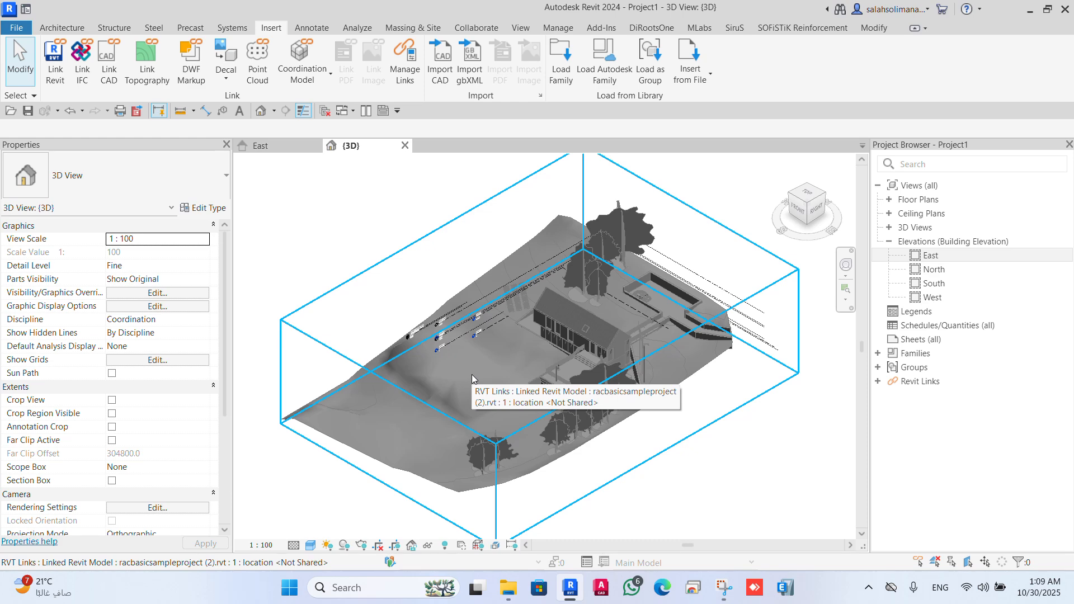
# Step: Override the Revit link's display in the 3D view to By linked view, using the linked view 3D View: {3D}
pyautogui.press('v')
pyautogui.press('g')
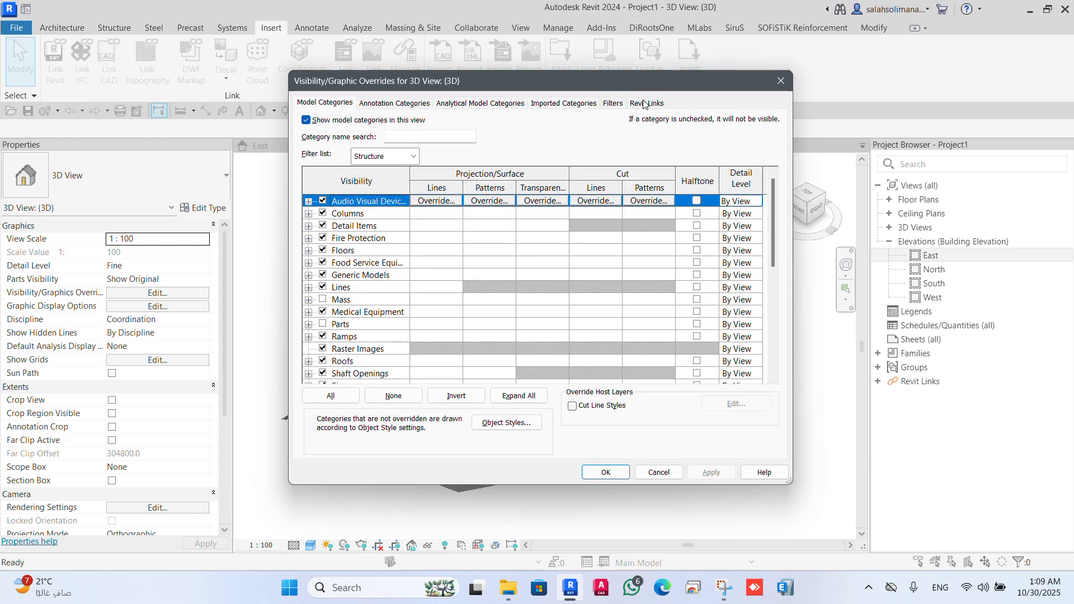
pyautogui.click(644, 104)
pyautogui.click(589, 164)
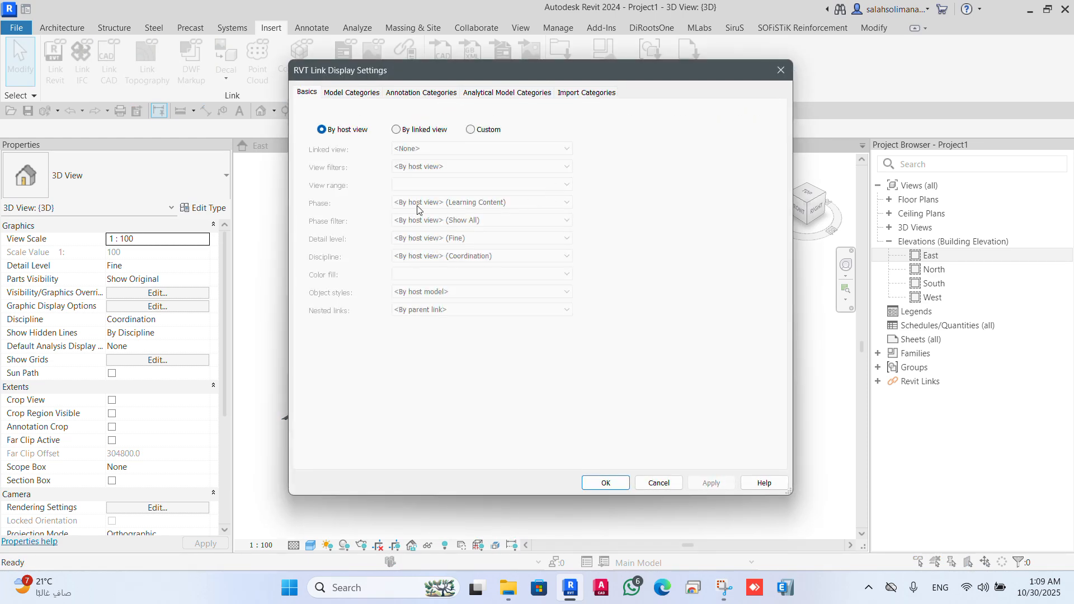
pyautogui.click(397, 130)
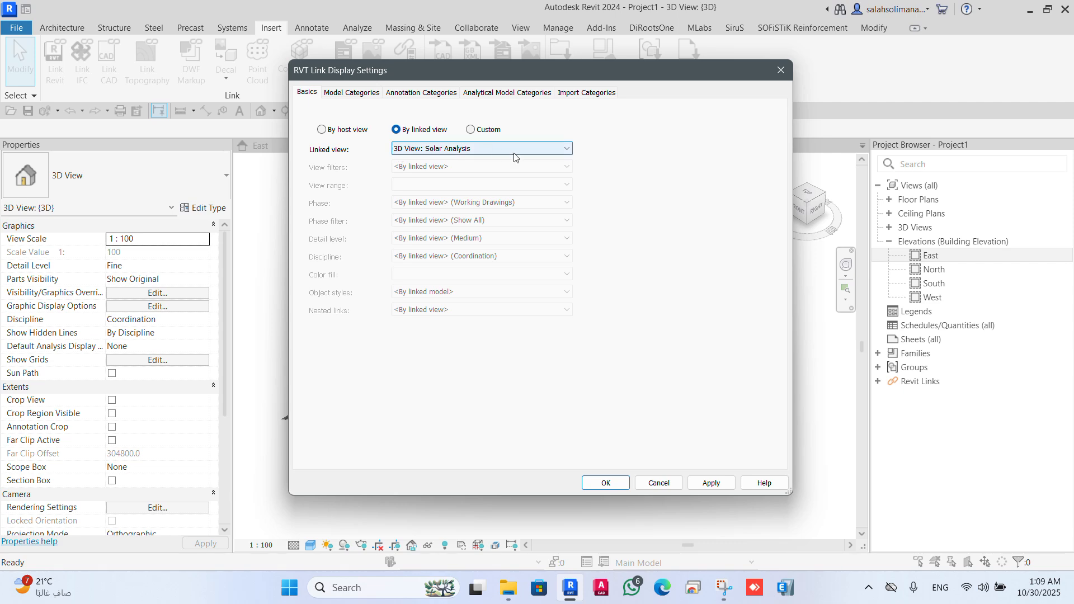
pyautogui.click(532, 149)
pyautogui.click(462, 166)
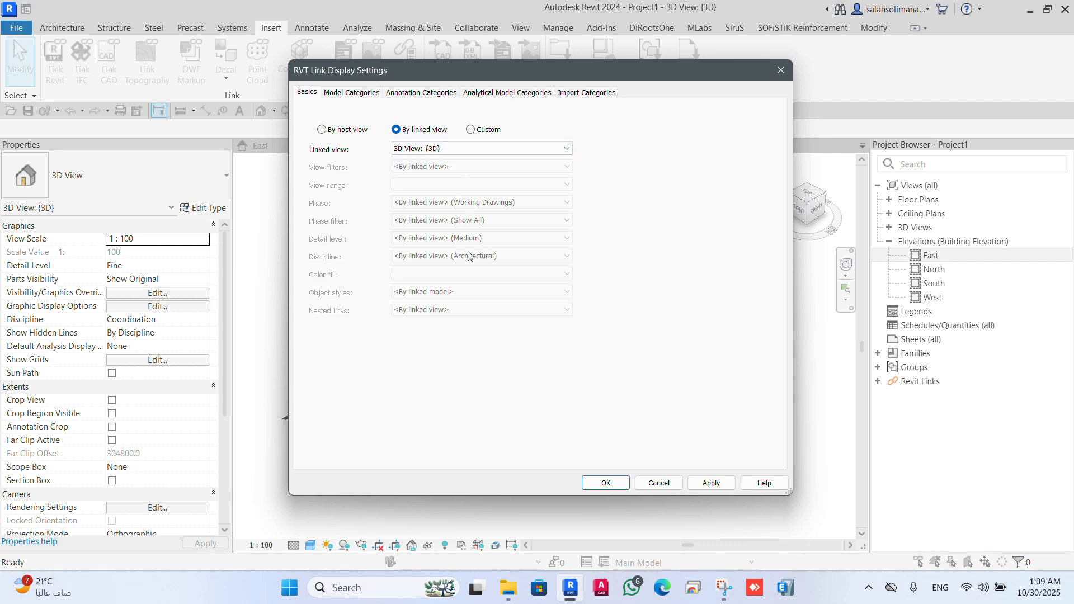
pyautogui.click(619, 484)
pyautogui.click(611, 476)
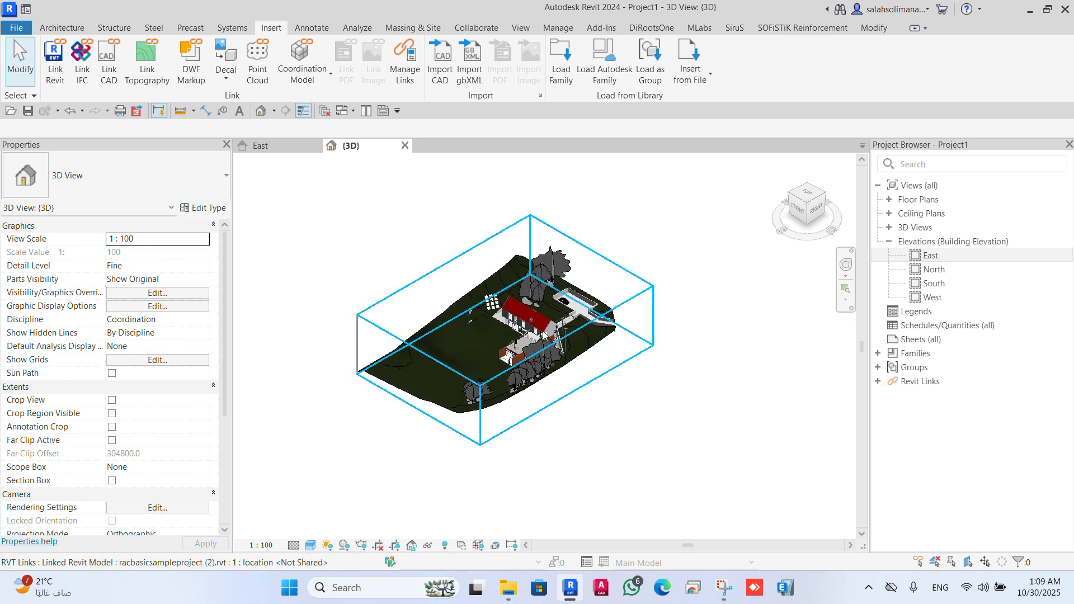
pyautogui.scroll(5, 505, 333)
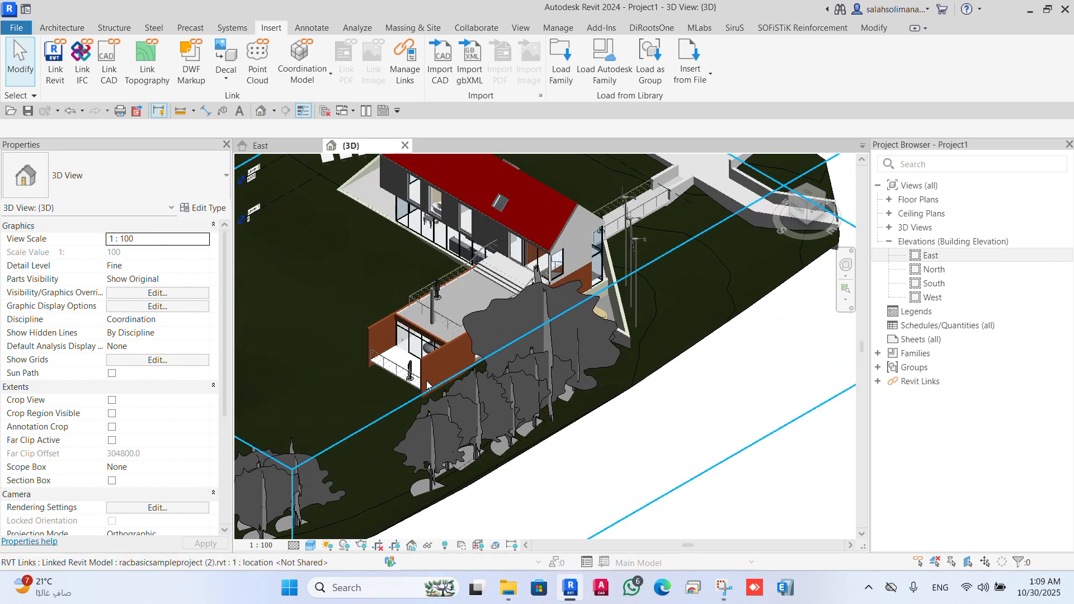
pyautogui.scroll(-5, 425, 358)
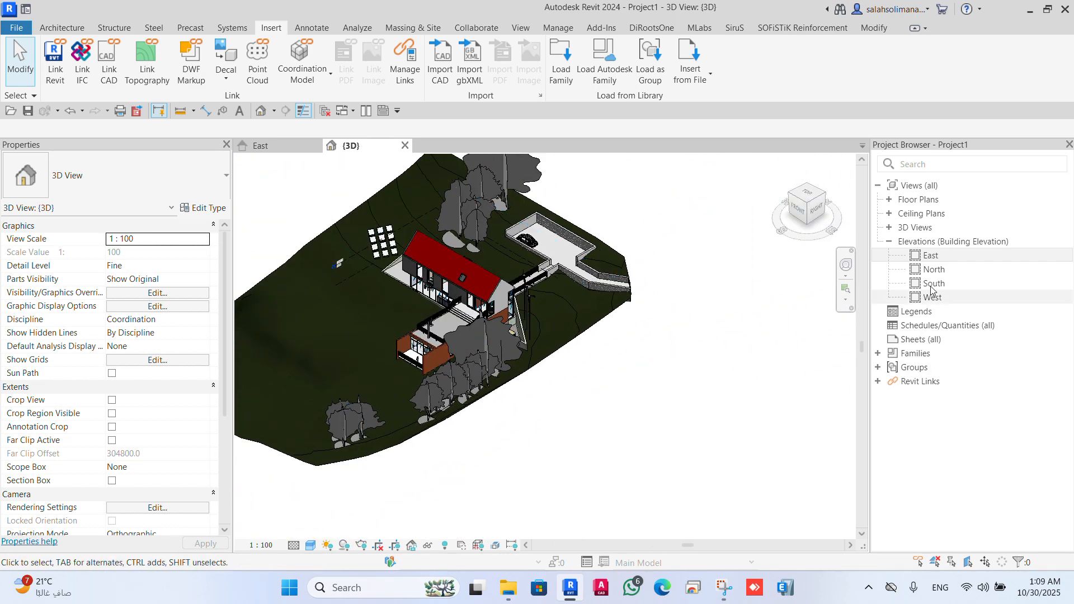
# Step: Open the East elevation and examine the project's own levels against the linked model's levels
pyautogui.doubleClick(931, 255)
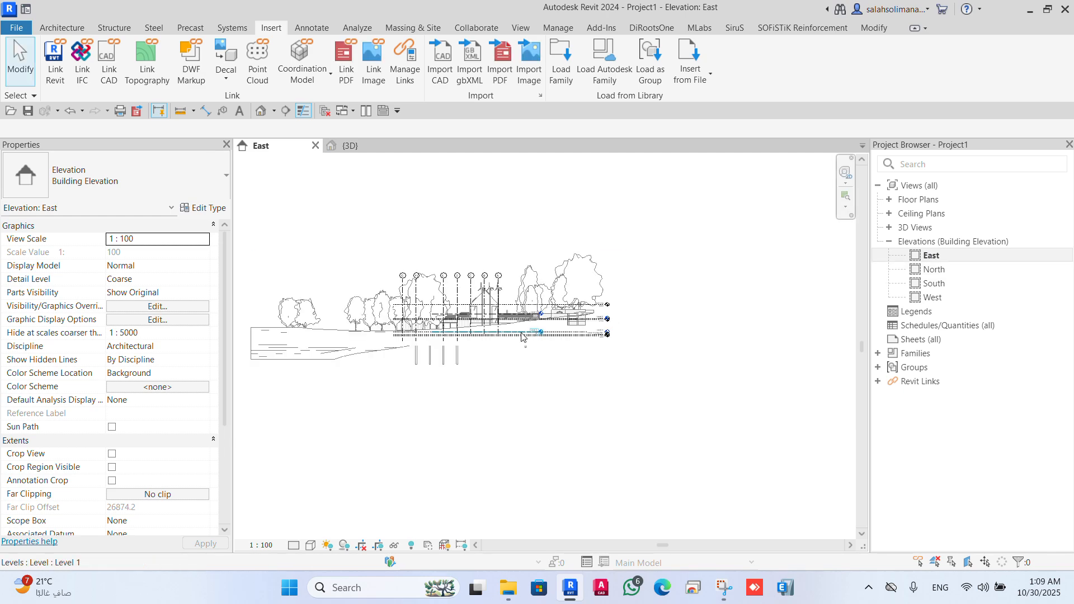
pyautogui.scroll(2, 581, 336)
pyautogui.scroll(-4, 615, 350)
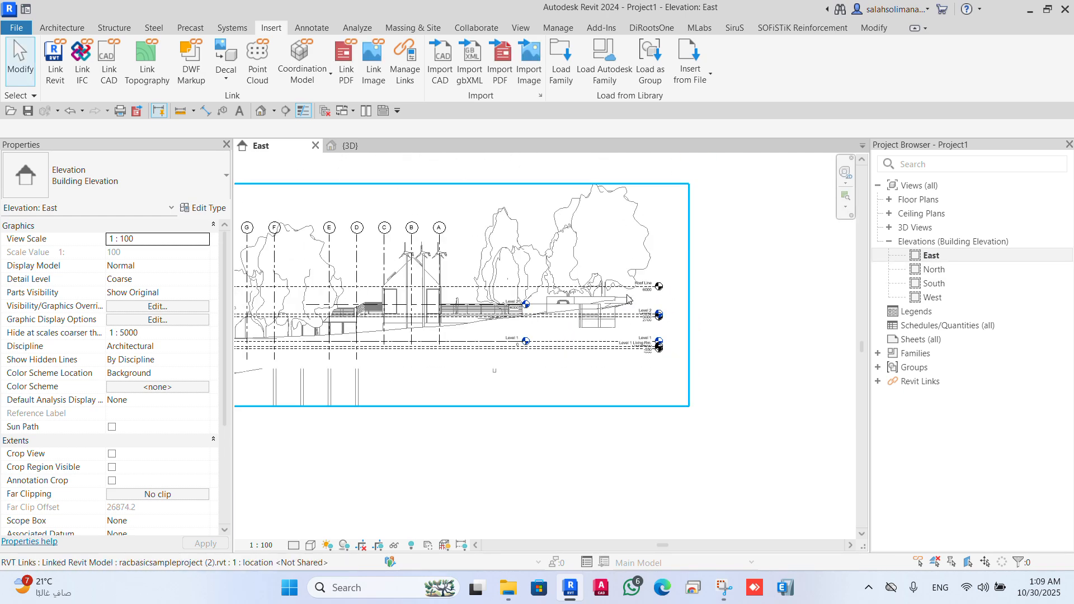
pyautogui.scroll(2, 575, 346)
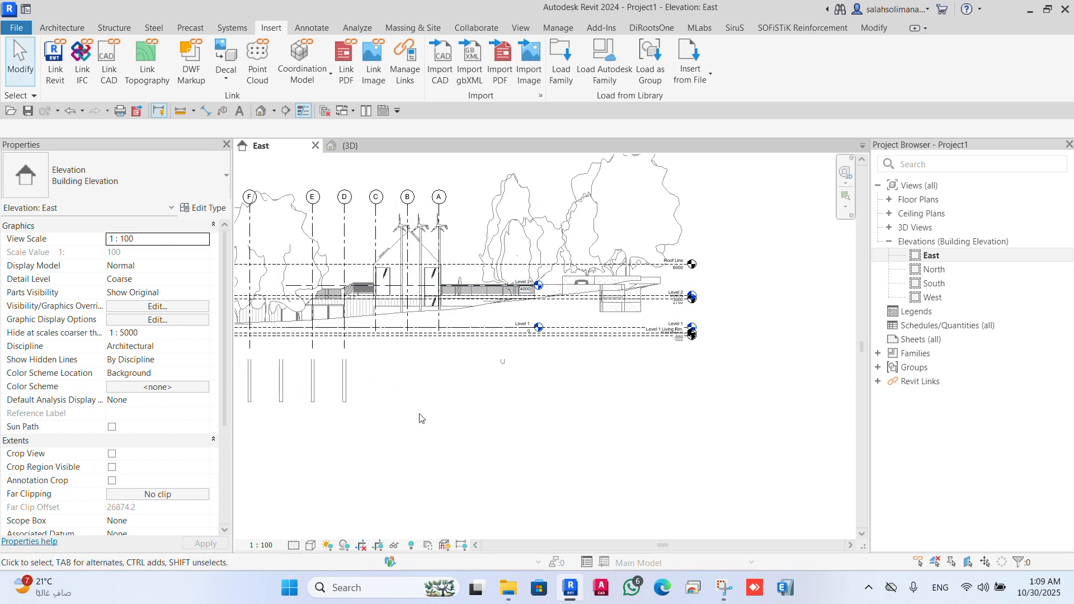
pyautogui.scroll(2, 721, 295)
pyautogui.scroll(-2, 643, 240)
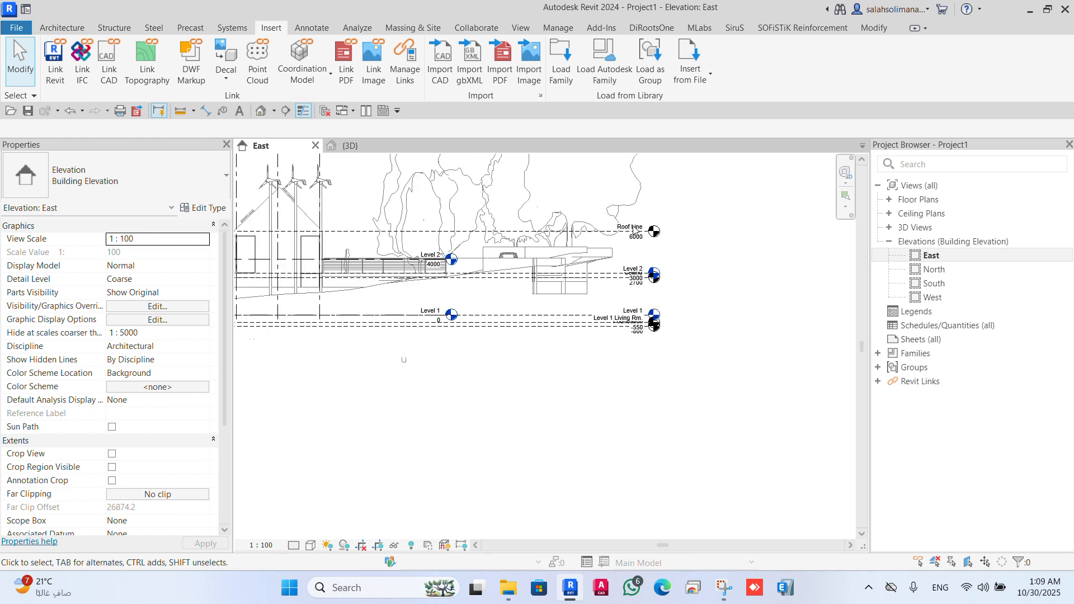
pyautogui.scroll(2, 629, 255)
pyautogui.scroll(-1, 615, 249)
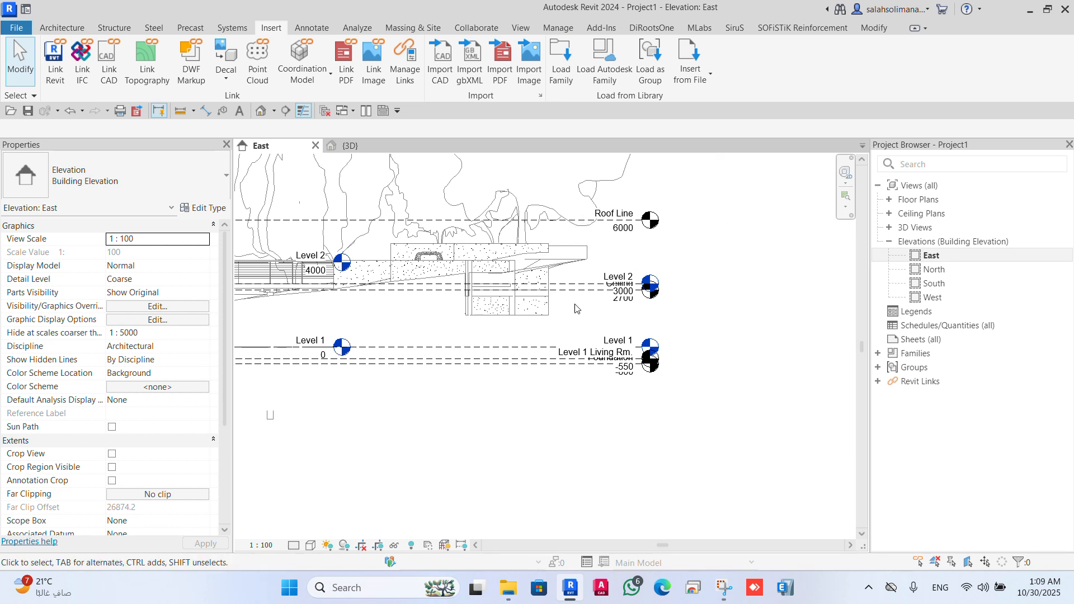
# Step: Delete the project's own Level 2 at elevation 4000, together with its floor plan and ceiling plan views
pyautogui.scroll(-2, 322, 260)
pyautogui.click(297, 273)
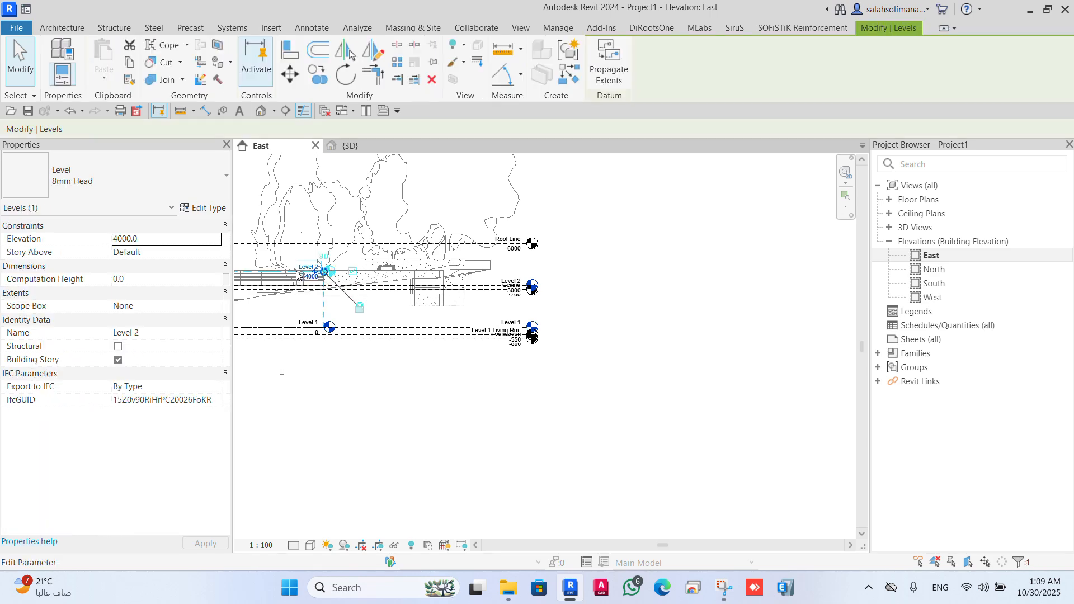
pyautogui.moveTo(274, 275); pyautogui.dragTo(527, 310, button='middle')
pyautogui.scroll(2, 527, 310)
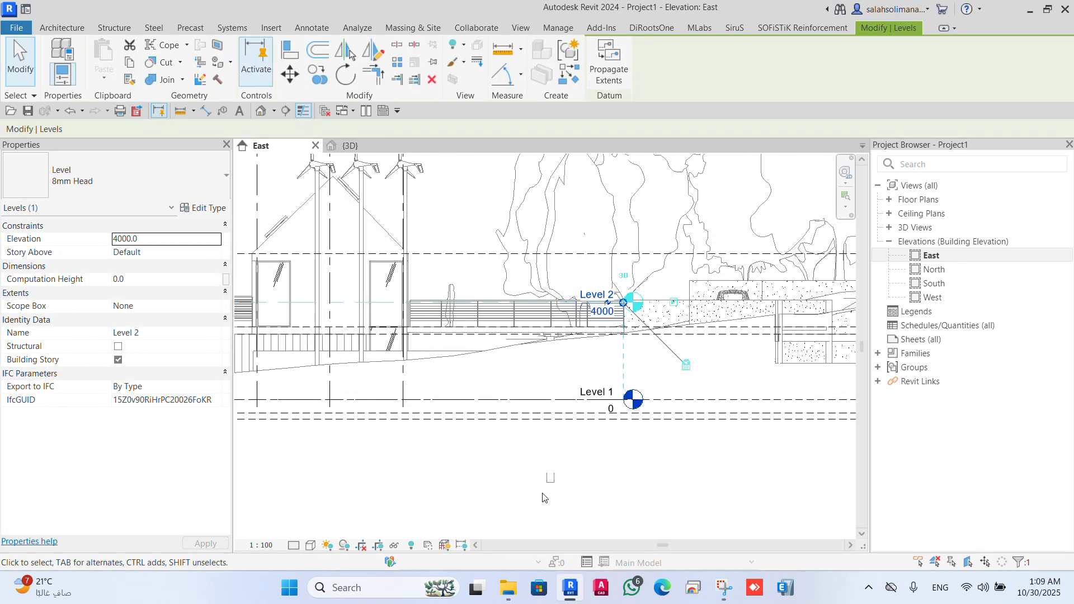
pyautogui.scroll(-2, 550, 460)
pyautogui.click(482, 488)
pyautogui.scroll(2, 525, 396)
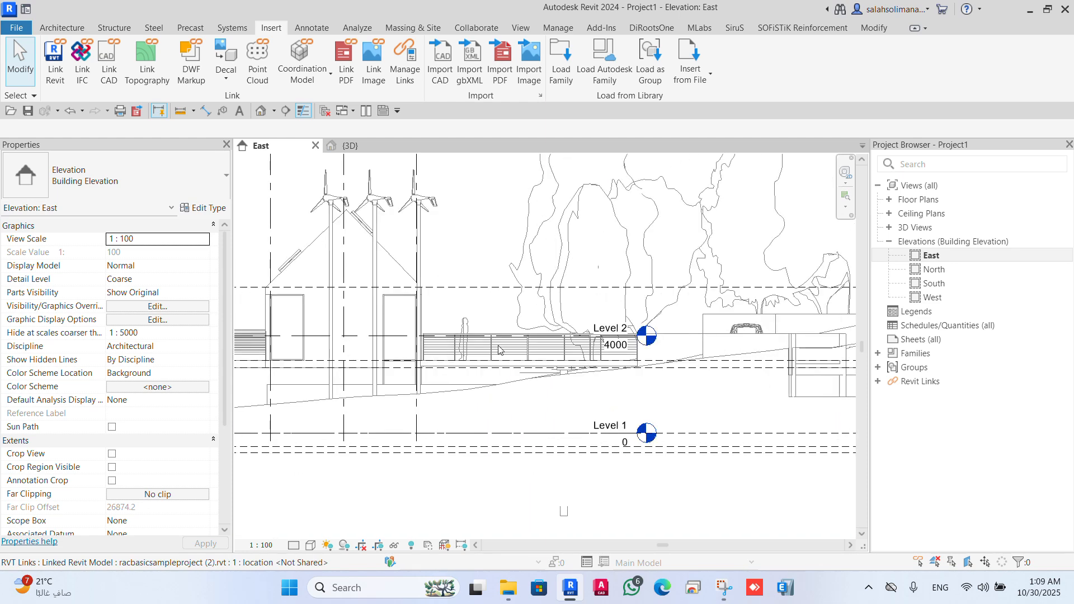
pyautogui.click(493, 336)
pyautogui.press('Delete')
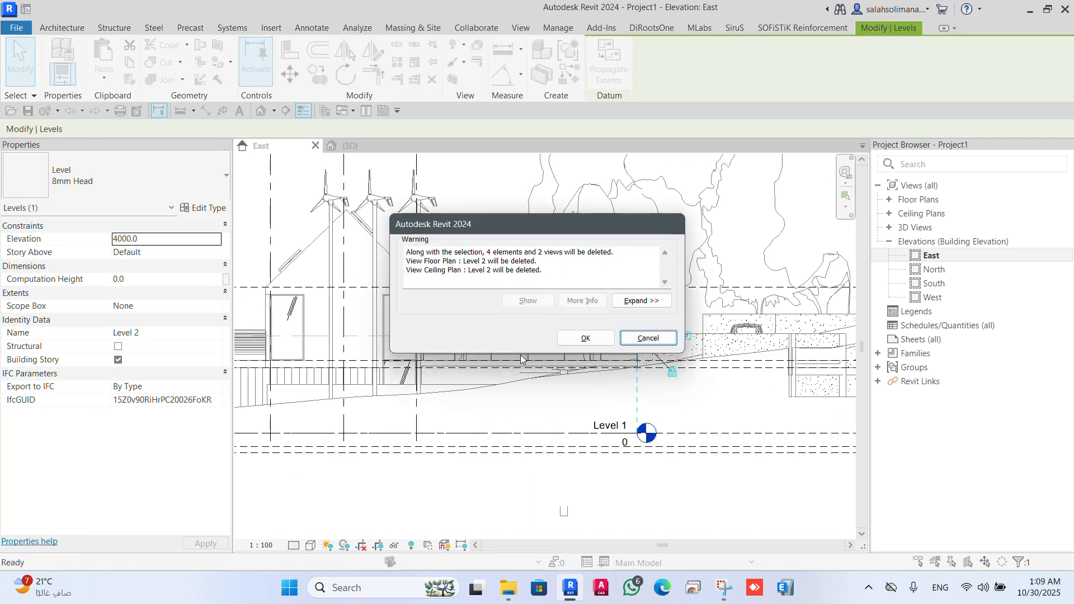
pyautogui.click(583, 338)
# Step: Examine how the project's remaining Level 1 lines up with the linked model's levels in the East elevation
pyautogui.scroll(-2, 573, 433)
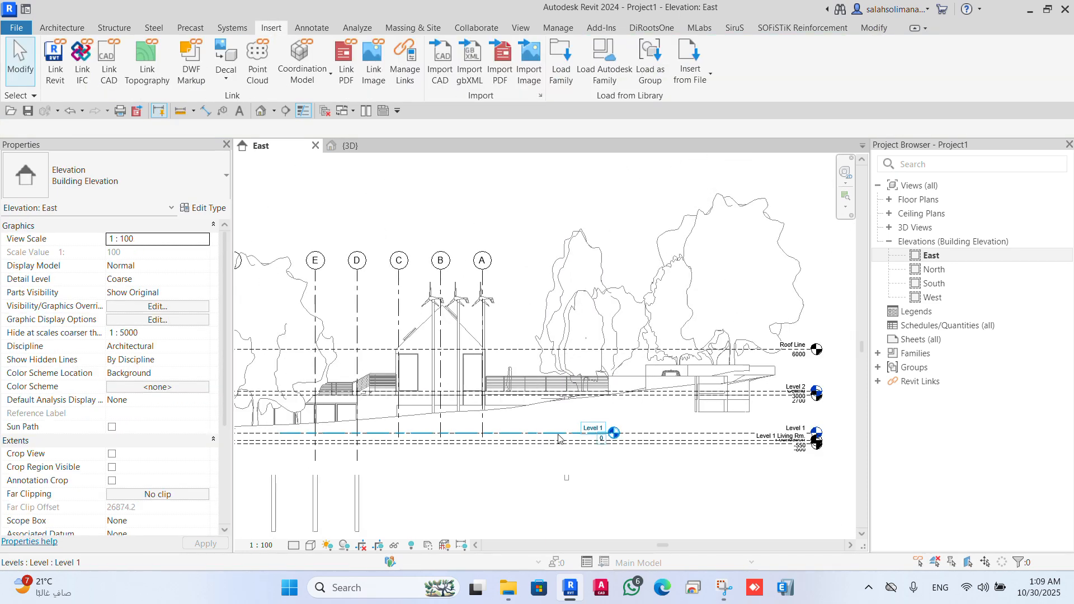
pyautogui.scroll(-2, 466, 442)
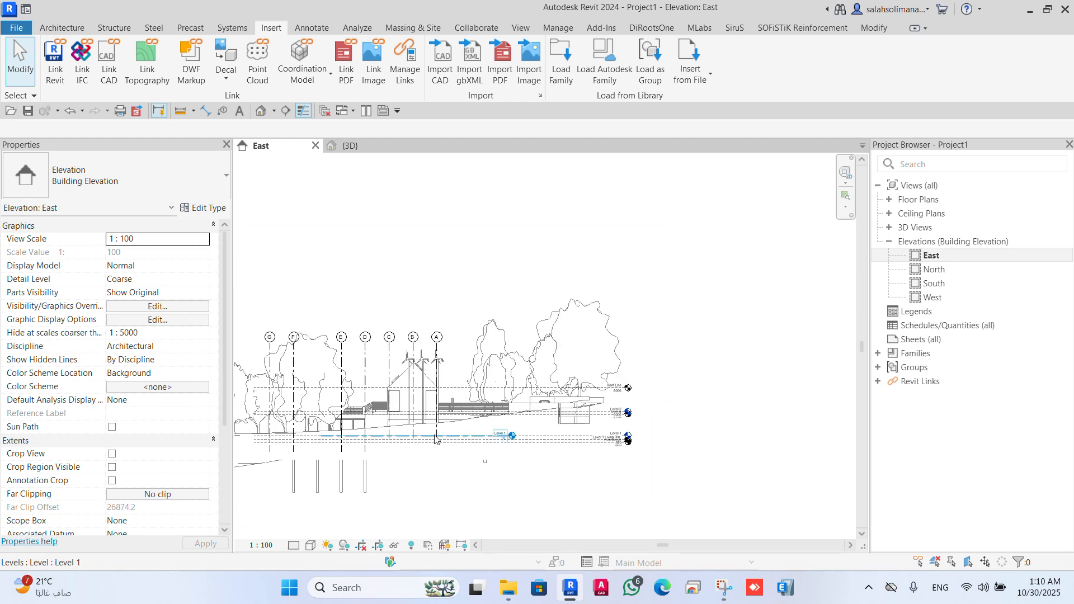
pyautogui.scroll(4, 475, 463)
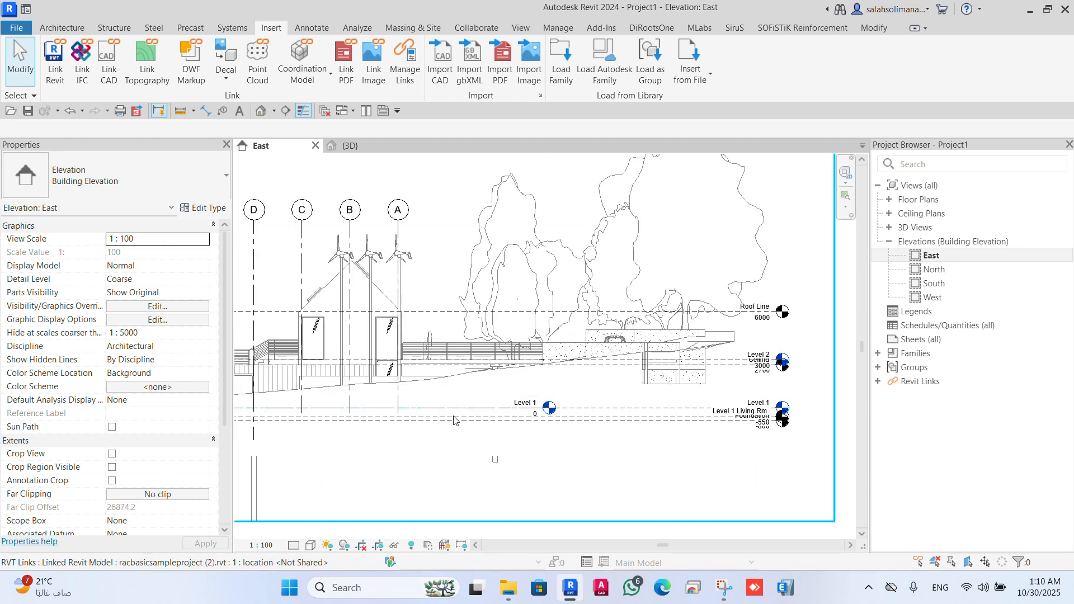
pyautogui.scroll(-2, 650, 370)
pyautogui.scroll(-3, 650, 370)
pyautogui.moveTo(650, 370); pyautogui.dragTo(597, 349, button='middle')
pyautogui.scroll(4, 641, 400)
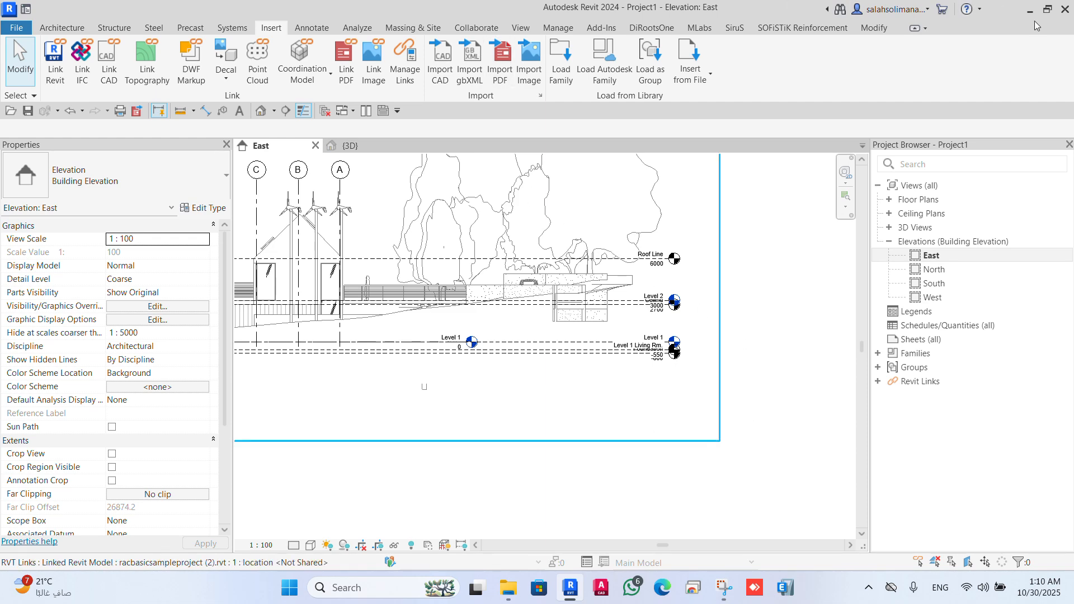
# Step: Start Copy/Monitor with the Select Link option and pick the linked Revit model in the East elevation
pyautogui.click(1048, 9)
pyautogui.click(554, 84)
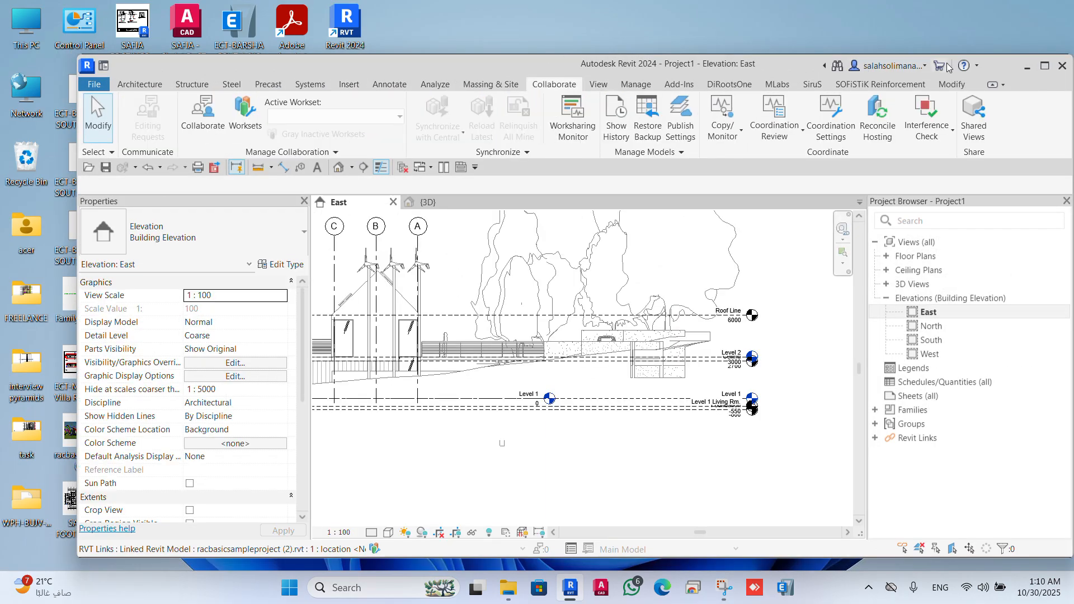
pyautogui.click(1045, 66)
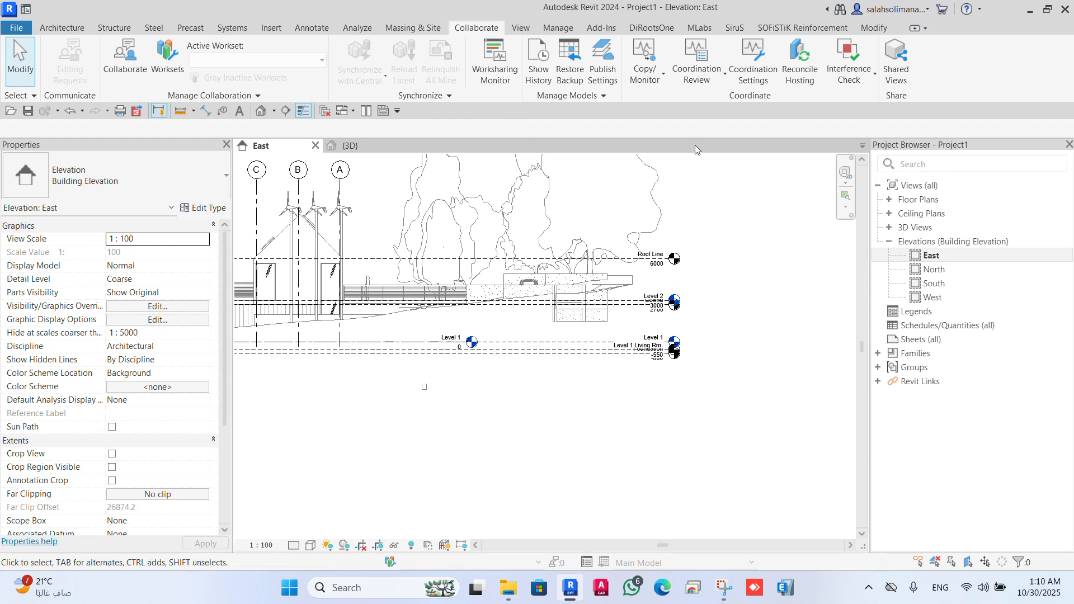
pyautogui.click(664, 79)
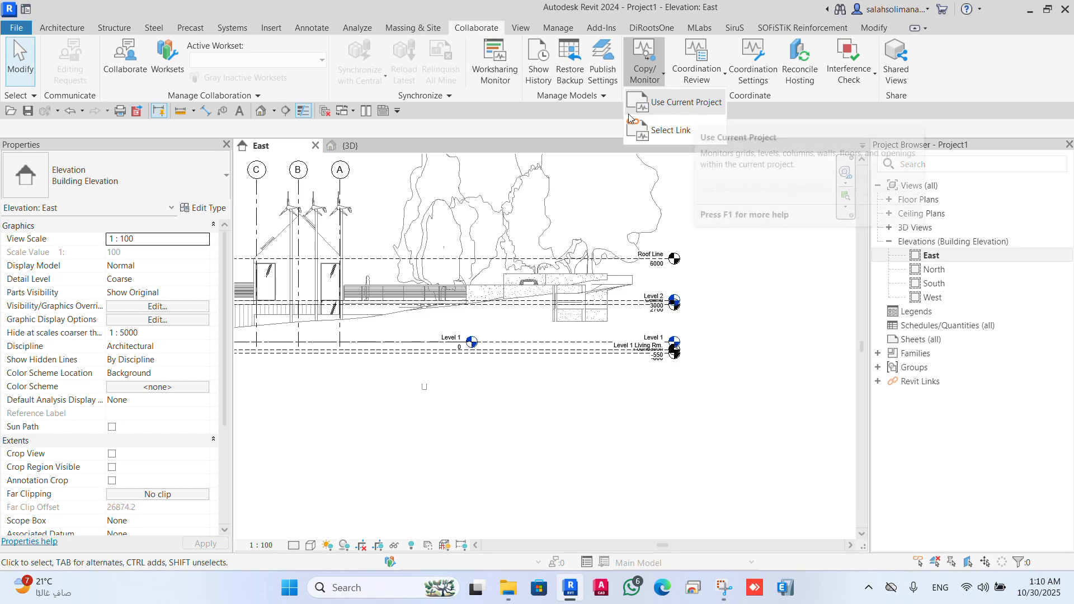
pyautogui.scroll(1, 582, 389)
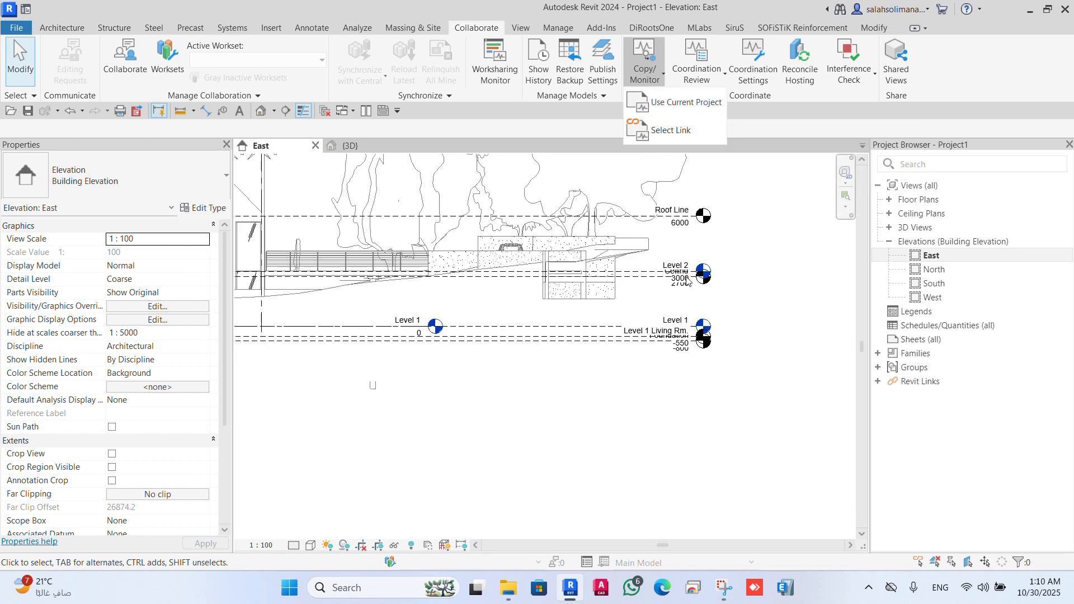
pyautogui.scroll(-2, 699, 370)
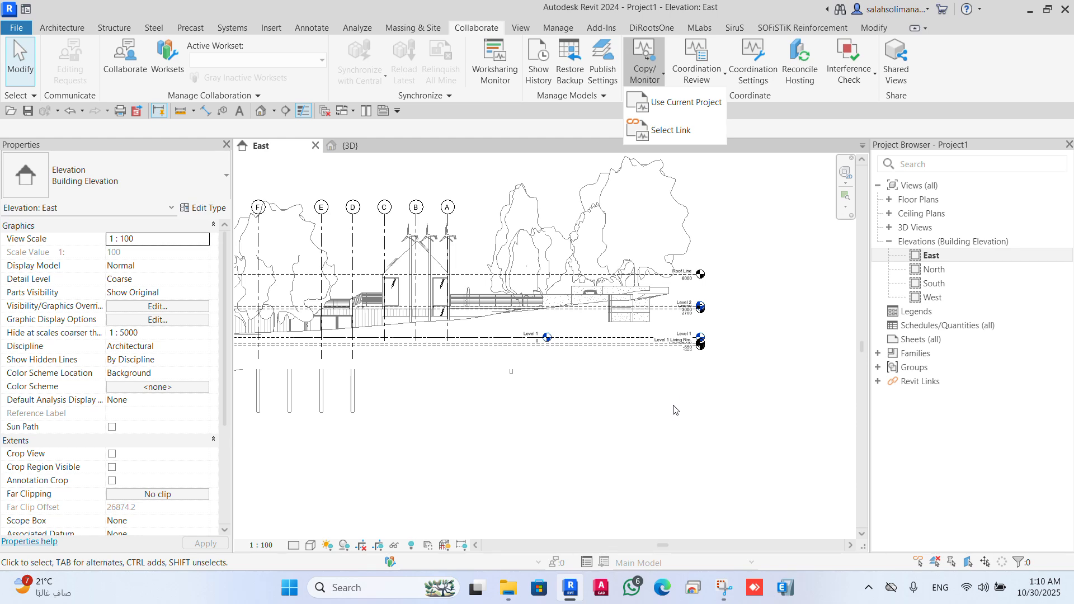
pyautogui.scroll(1, 667, 358)
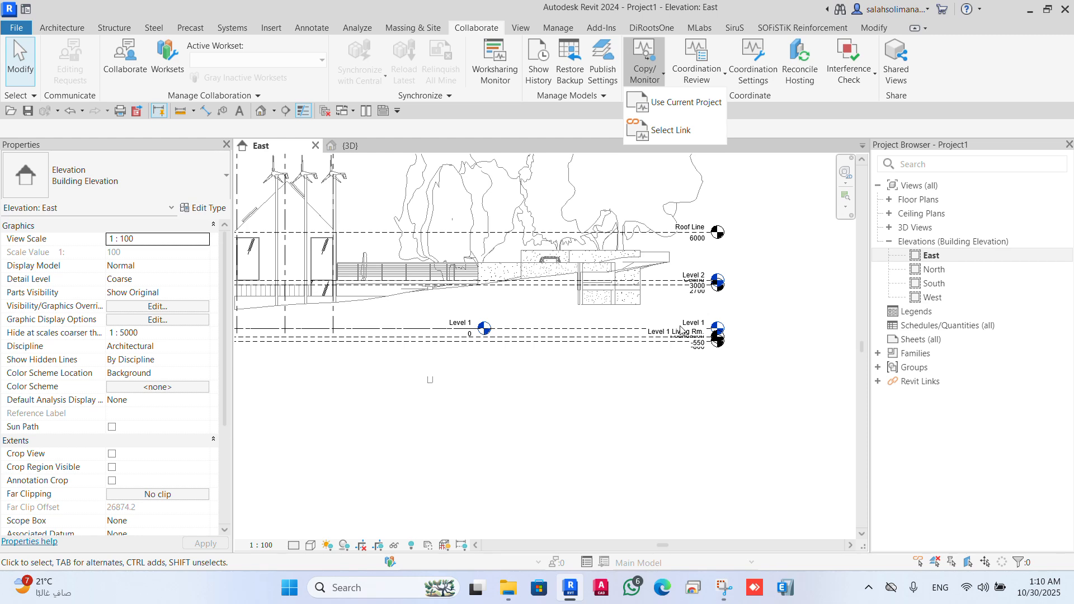
pyautogui.scroll(-2, 629, 355)
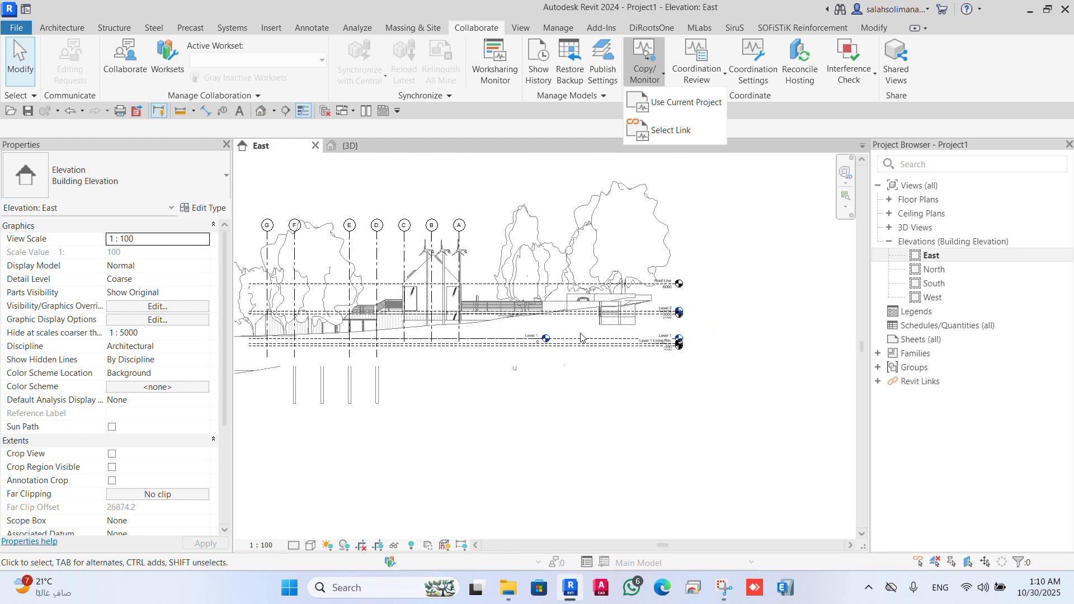
pyautogui.scroll(1, 606, 305)
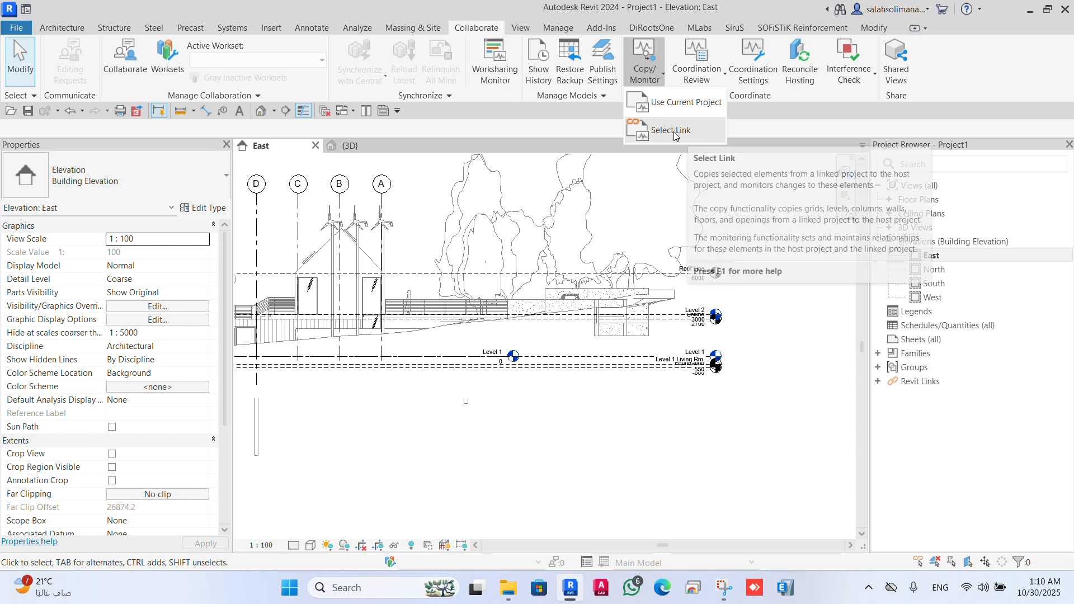
pyautogui.click(645, 134)
pyautogui.click(589, 326)
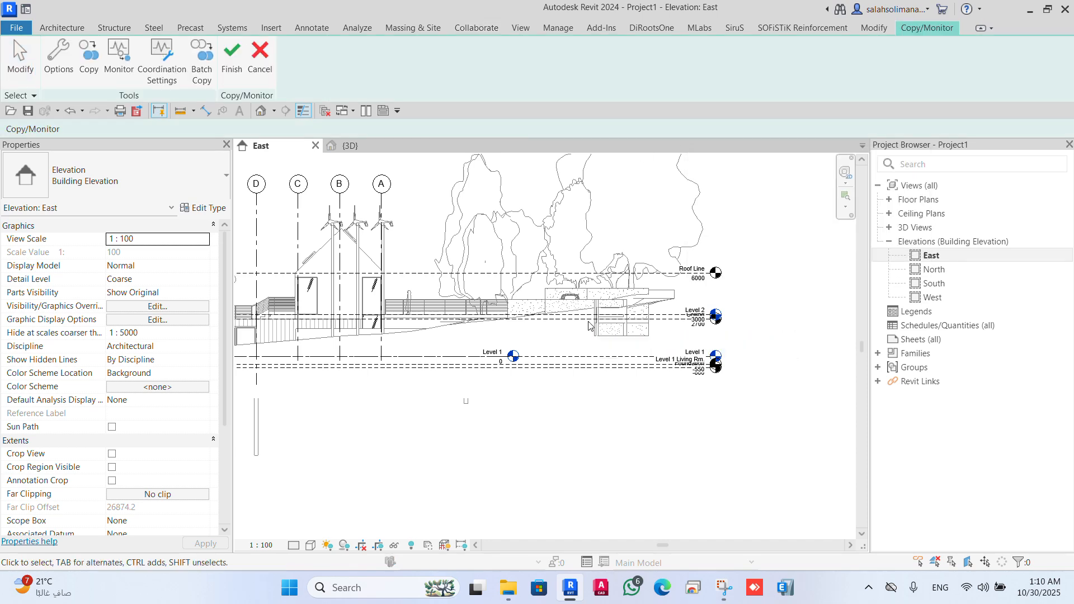
# Step: Copy the linked model's Roof Line level at elevation 6000 into the project with Copy/Monitor
pyautogui.scroll(-3, 421, 316)
pyautogui.moveTo(421, 342); pyautogui.dragTo(507, 304, button='middle')
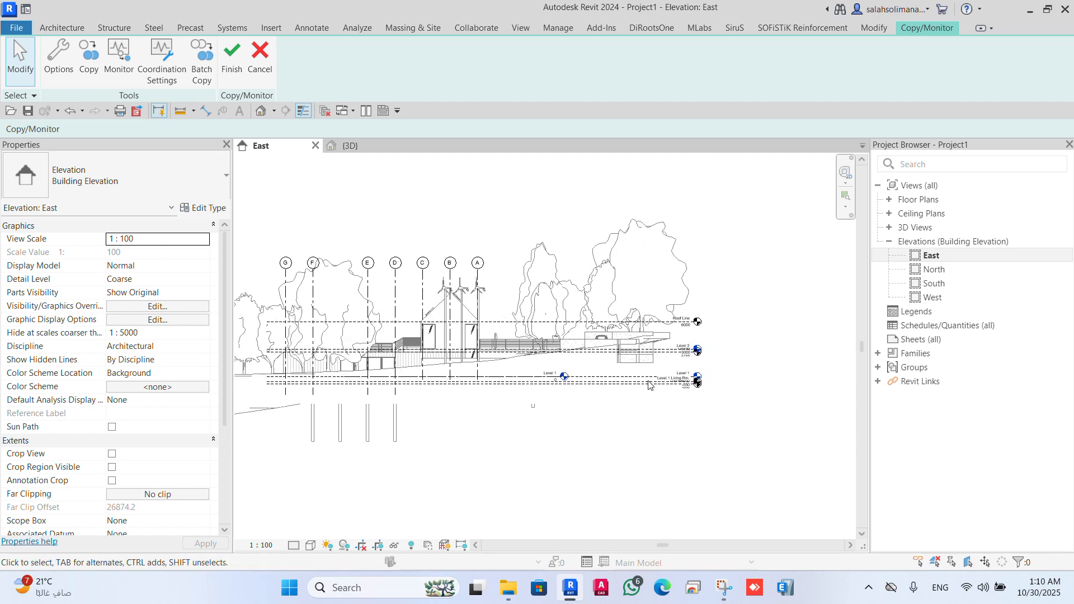
pyautogui.scroll(2, 690, 391)
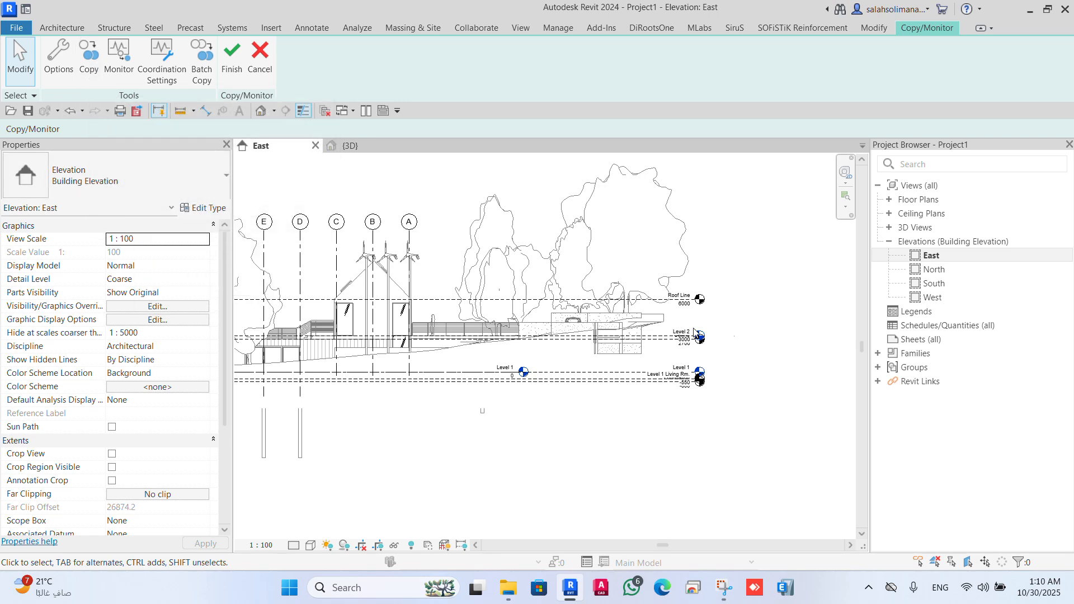
pyautogui.scroll(5, 663, 333)
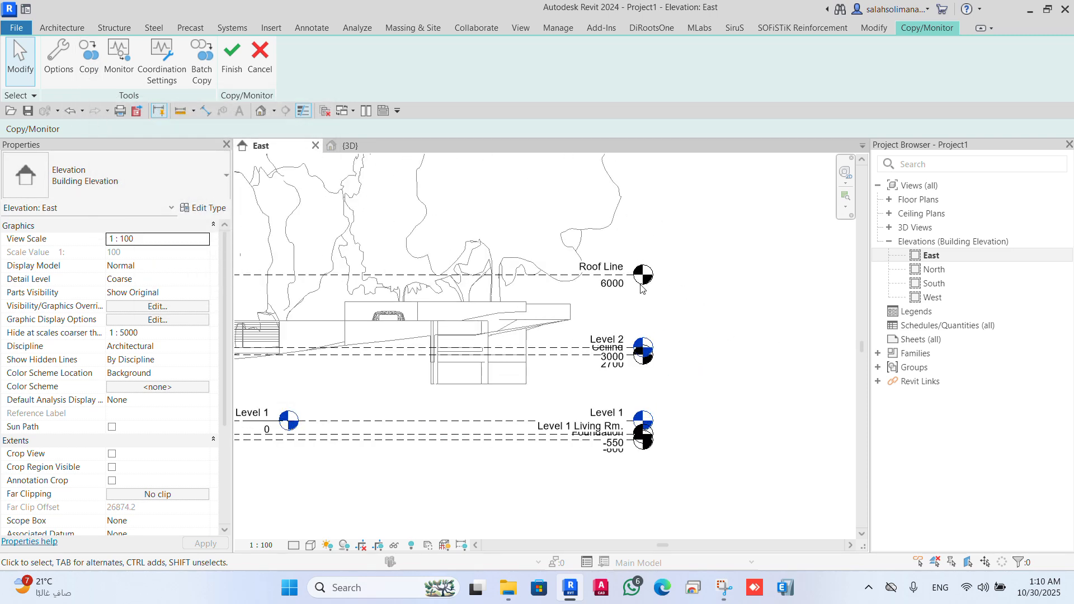
pyautogui.click(88, 56)
pyautogui.scroll(1, 597, 263)
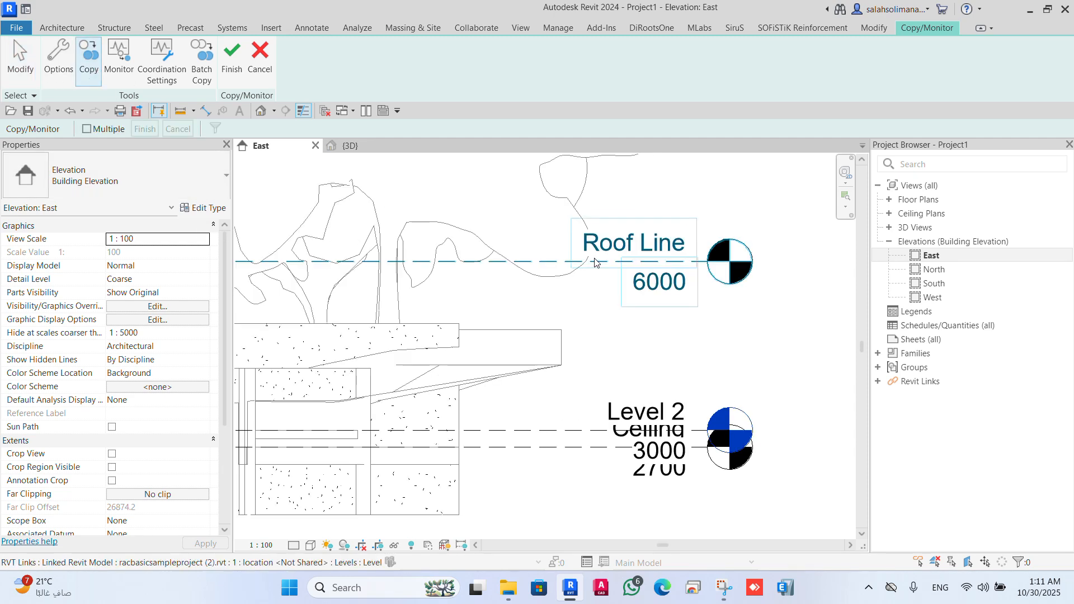
pyautogui.click(595, 261)
pyautogui.scroll(-3, 706, 268)
pyautogui.scroll(-2, 706, 272)
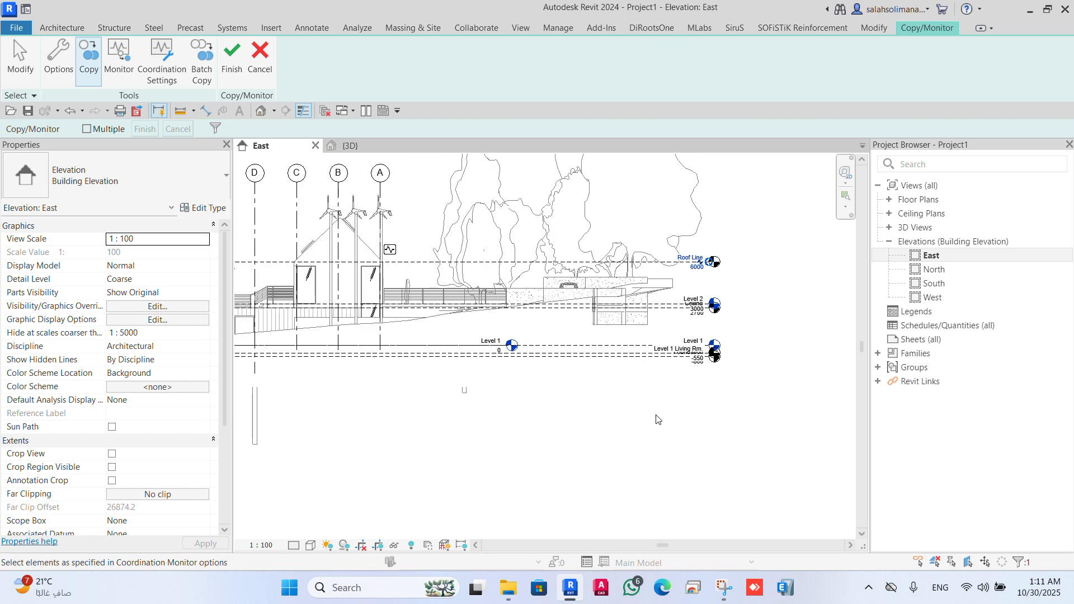
# Step: Copy the linked model's Level 2 at elevation 3000 into the project and finish Copy/Monitor
pyautogui.scroll(2, 699, 309)
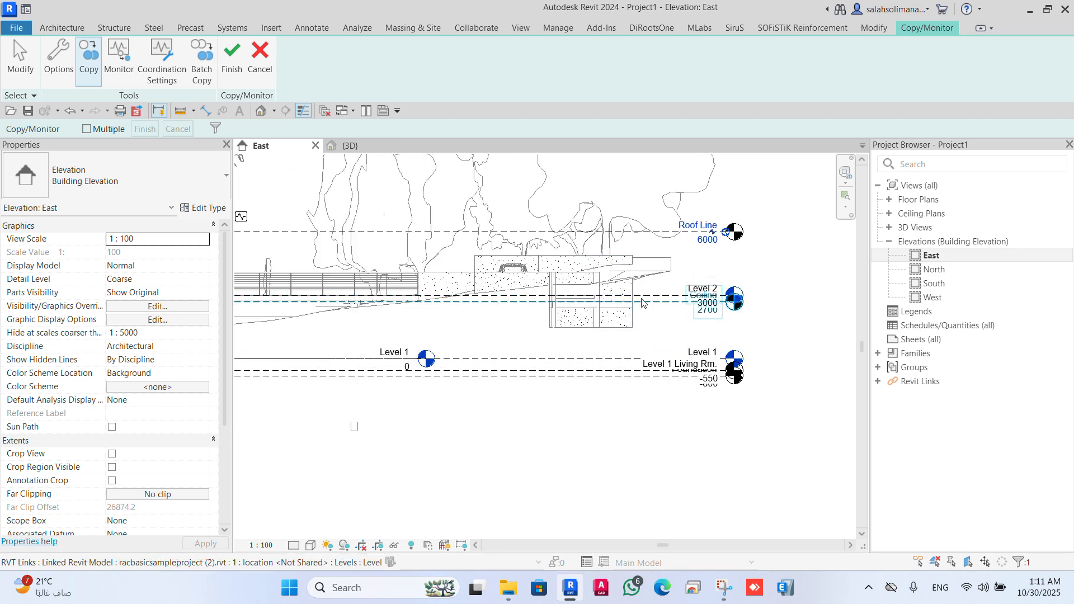
pyautogui.click(643, 296)
pyautogui.scroll(-2, 615, 352)
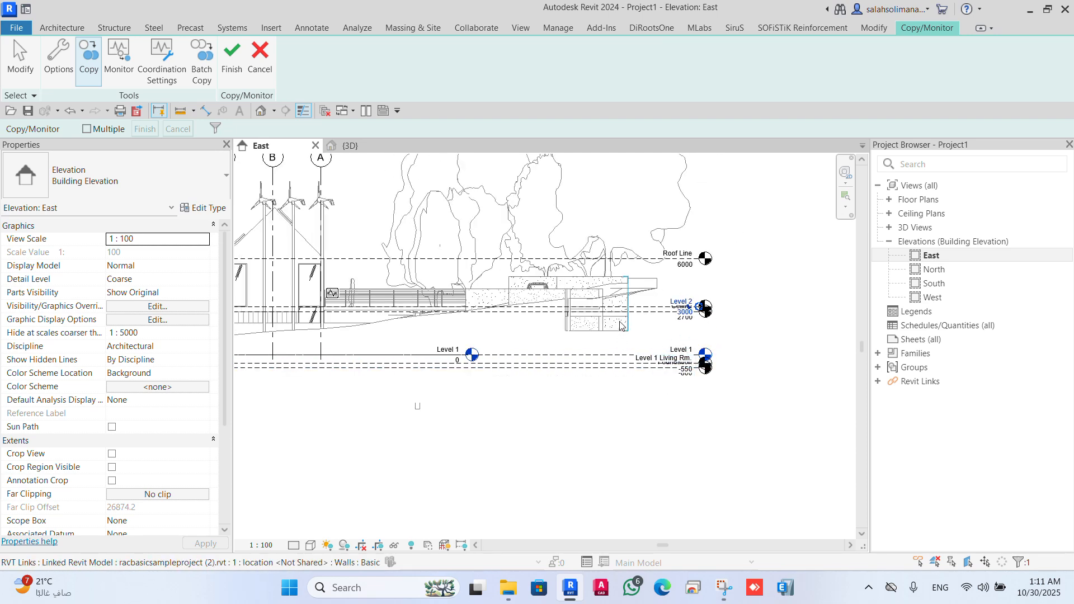
pyautogui.click(613, 303)
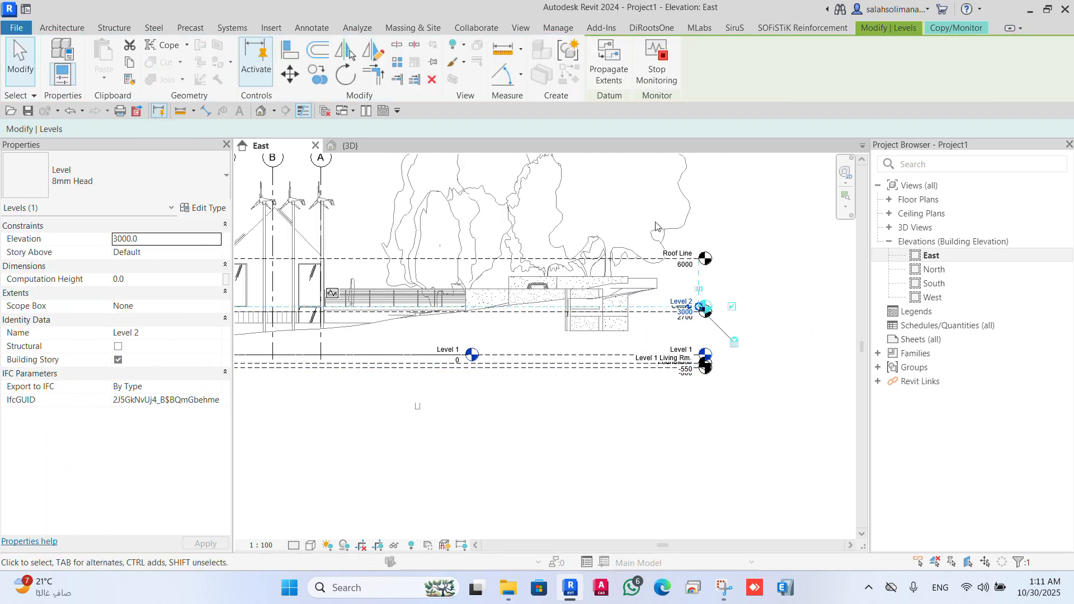
pyautogui.press('Escape')
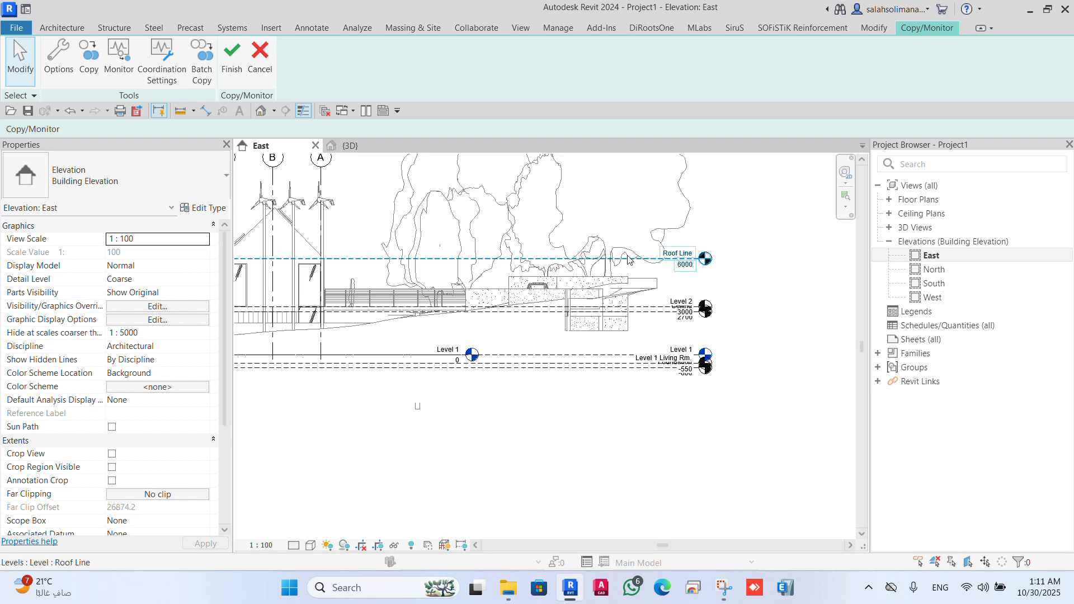
pyautogui.scroll(-2, 644, 252)
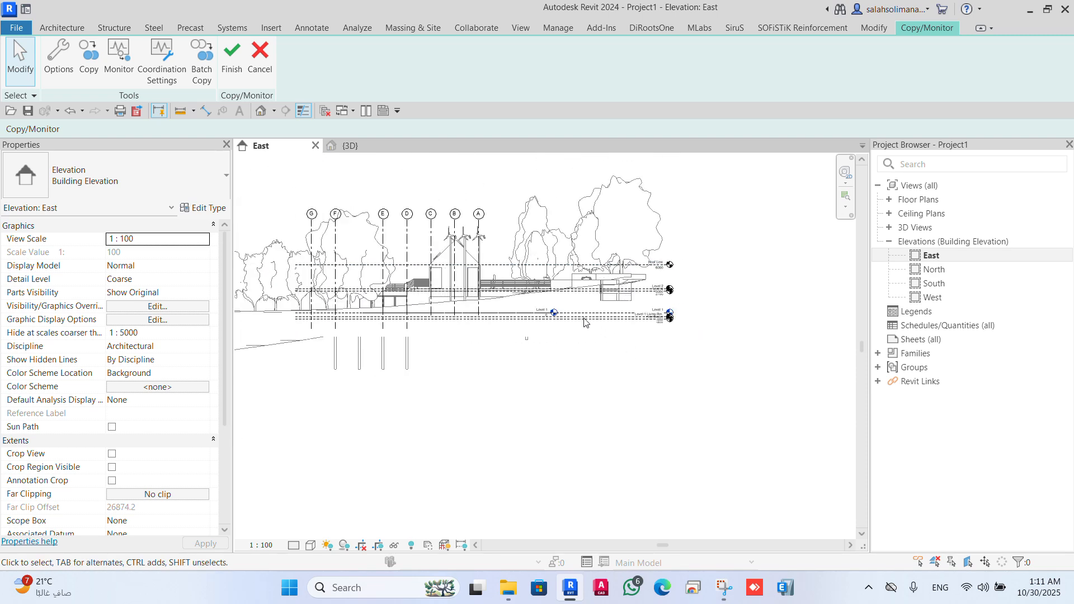
pyautogui.click(234, 66)
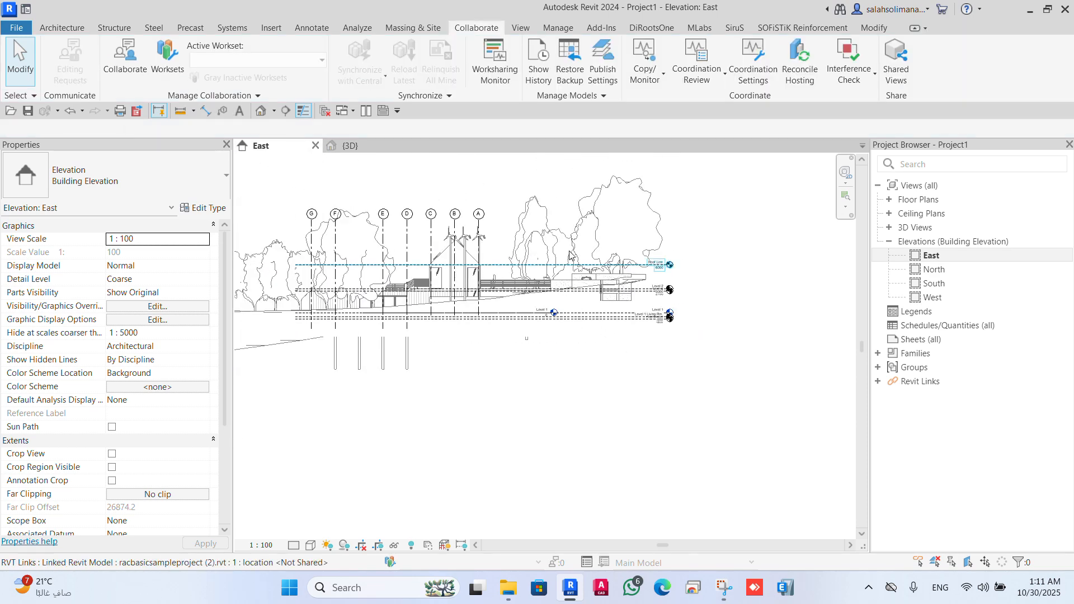
# Step: Temporarily hide the linked model in the East elevation and delete the project's own Level 1
pyautogui.click(630, 226)
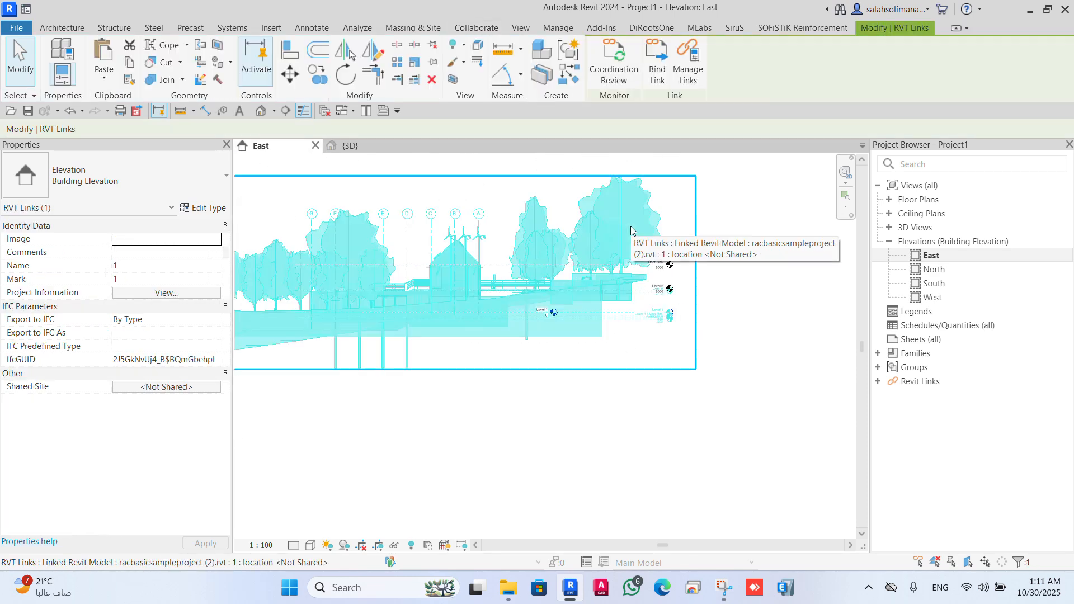
pyautogui.click(395, 545)
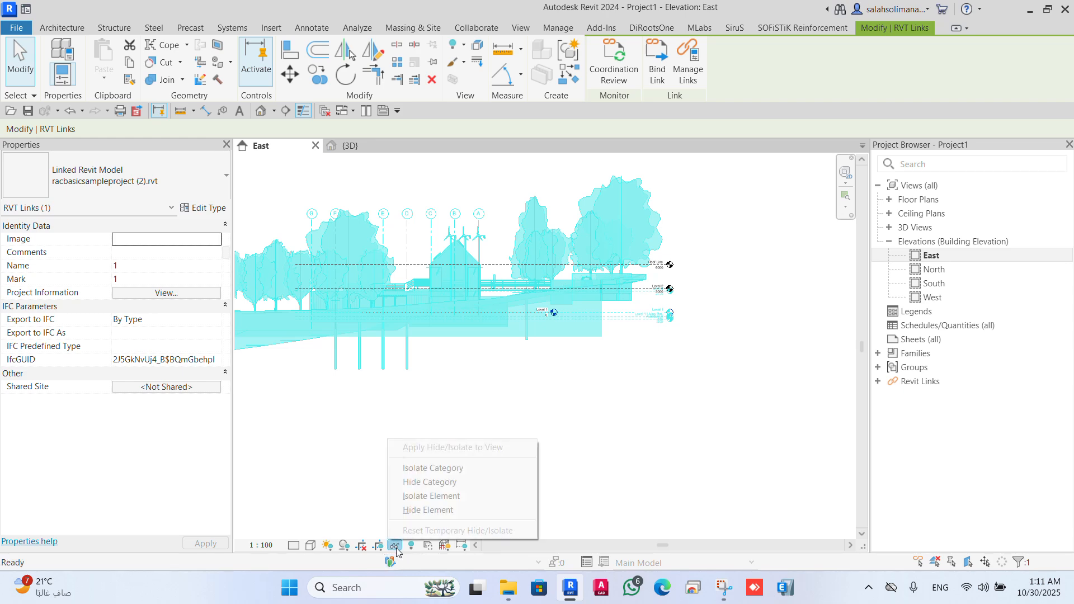
pyautogui.click(442, 510)
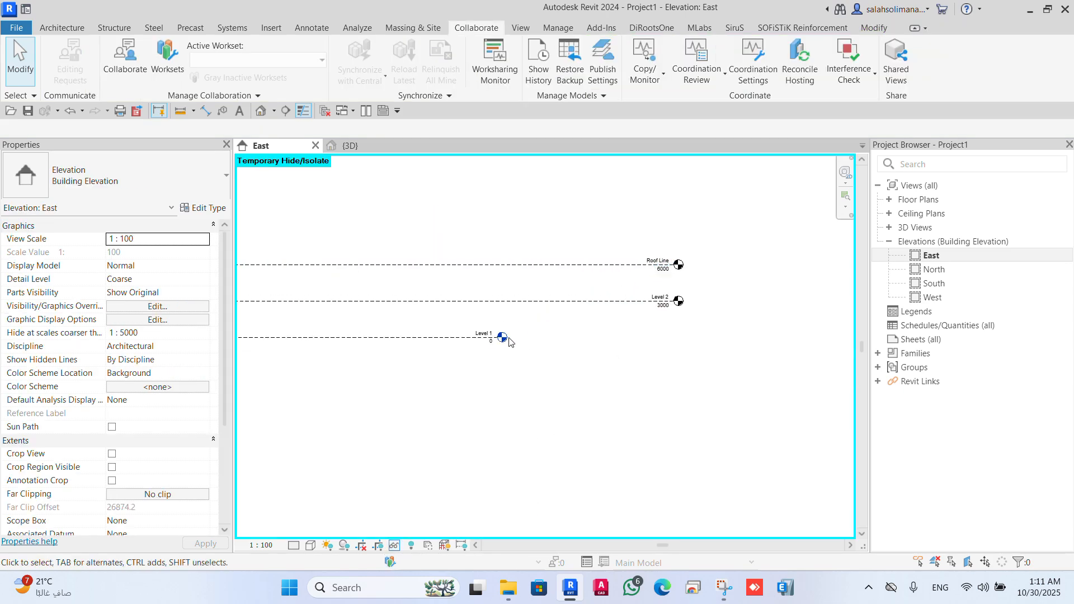
pyautogui.click(393, 343)
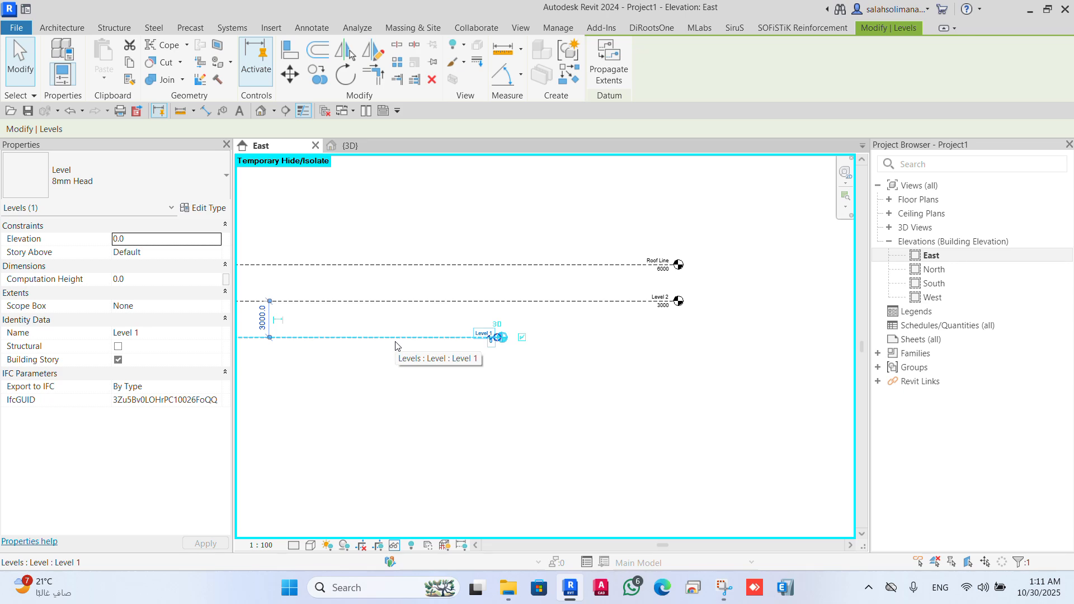
pyautogui.press('Delete')
pyautogui.click(586, 338)
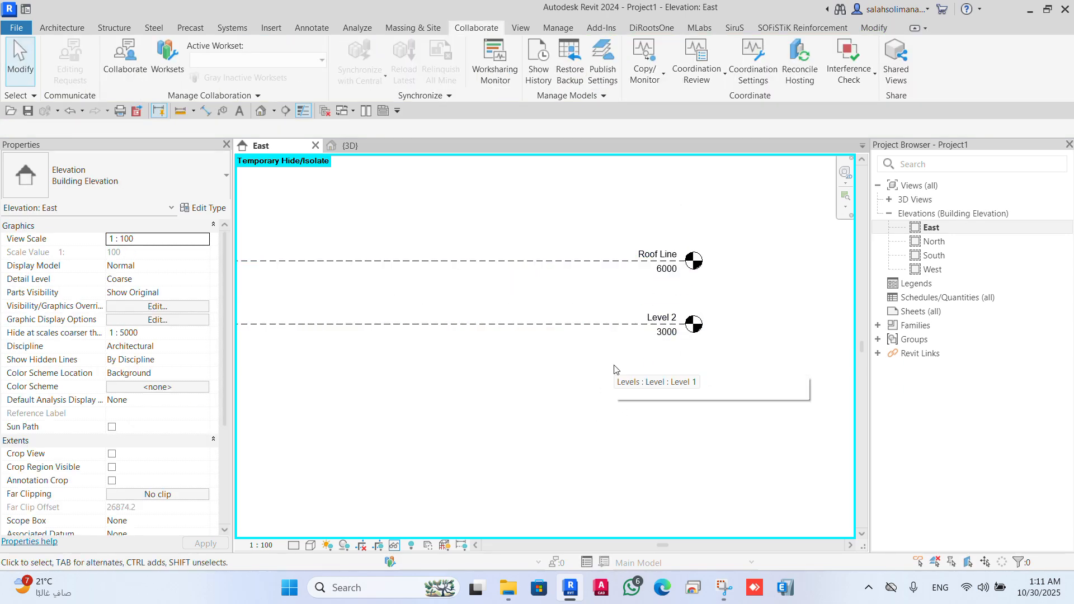
# Step: Reset the temporary hide/isolate in the East elevation to bring back the linked model
pyautogui.click(394, 546)
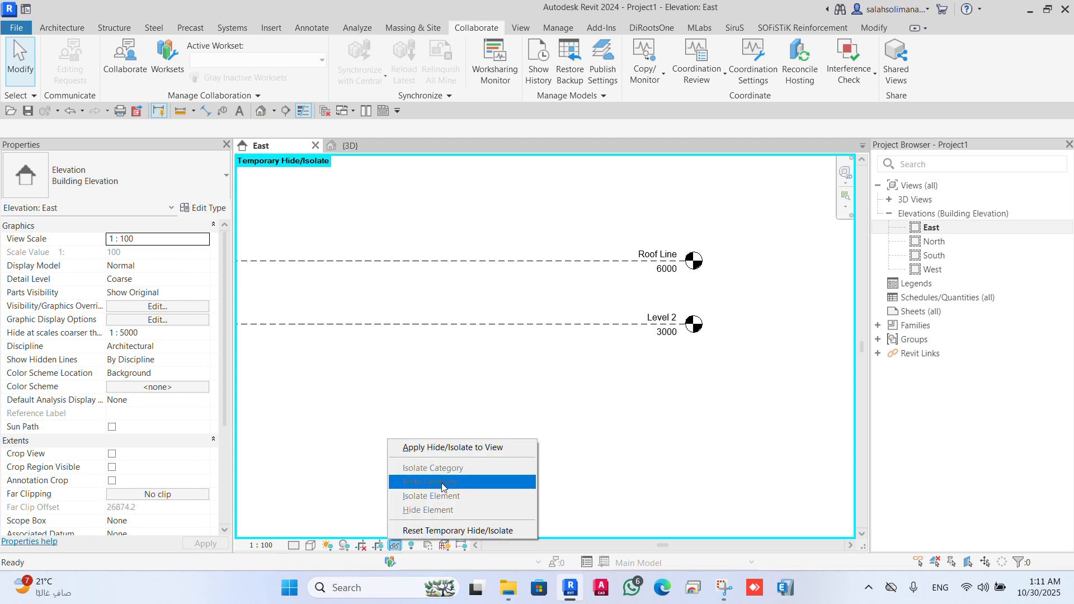
pyautogui.click(452, 530)
pyautogui.scroll(-2, 556, 468)
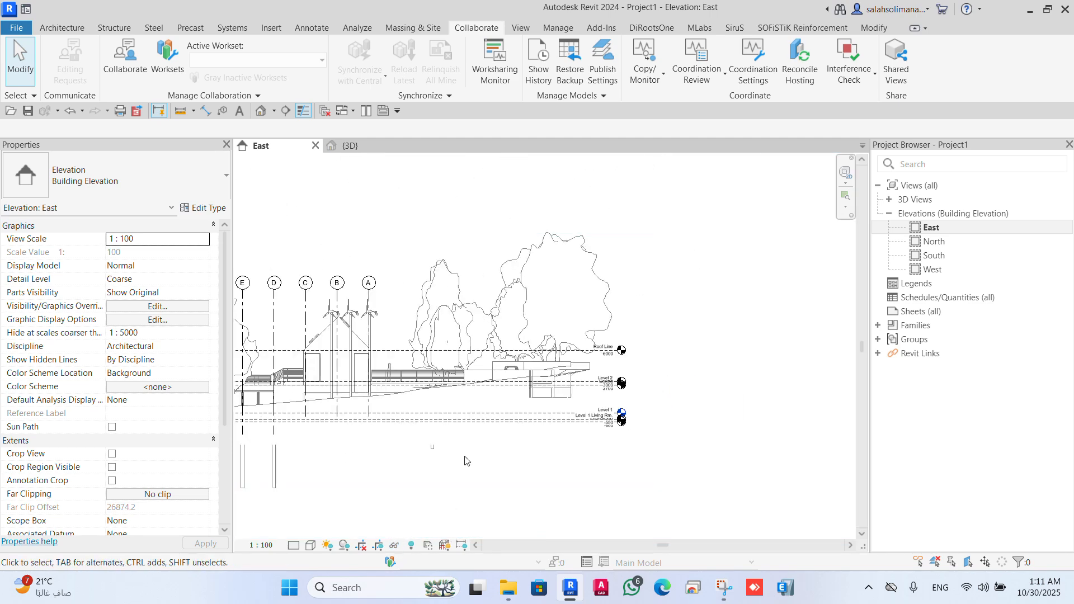
pyautogui.click(82, 111)
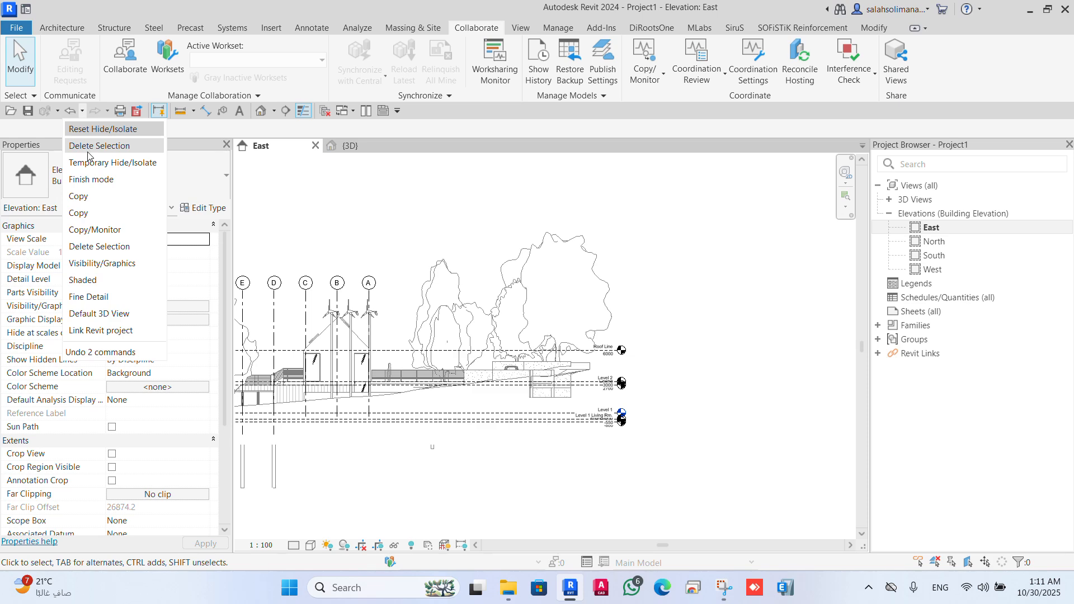
pyautogui.click(685, 432)
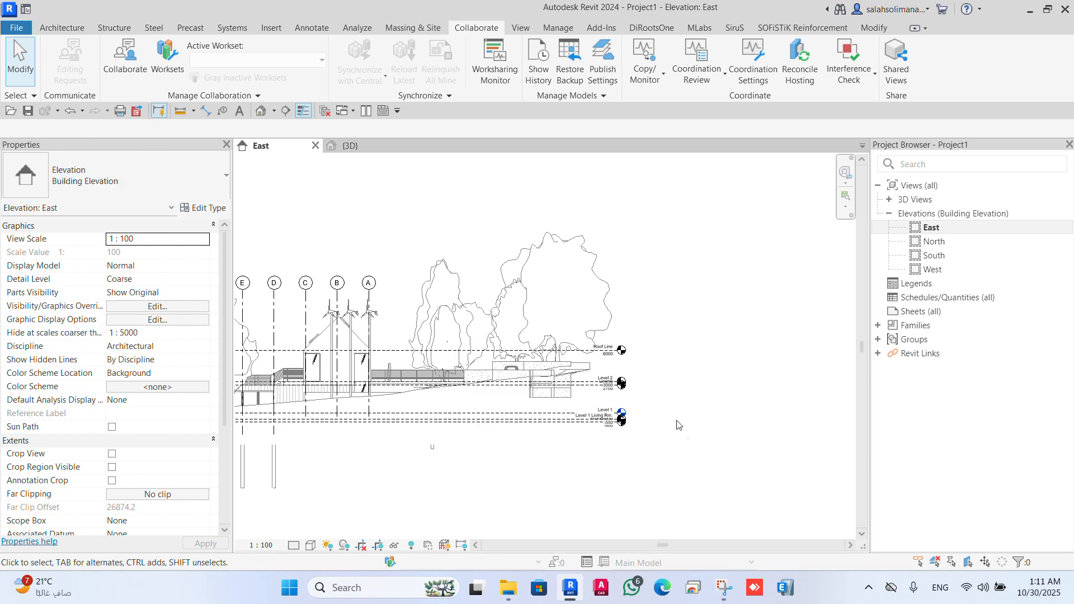
# Step: Filter a selection around the level heads to exclude RVT Links, and delete the copied Roof Line and Level 2 levels
pyautogui.scroll(2, 595, 370)
pyautogui.moveTo(687, 284); pyautogui.dragTo(561, 454)
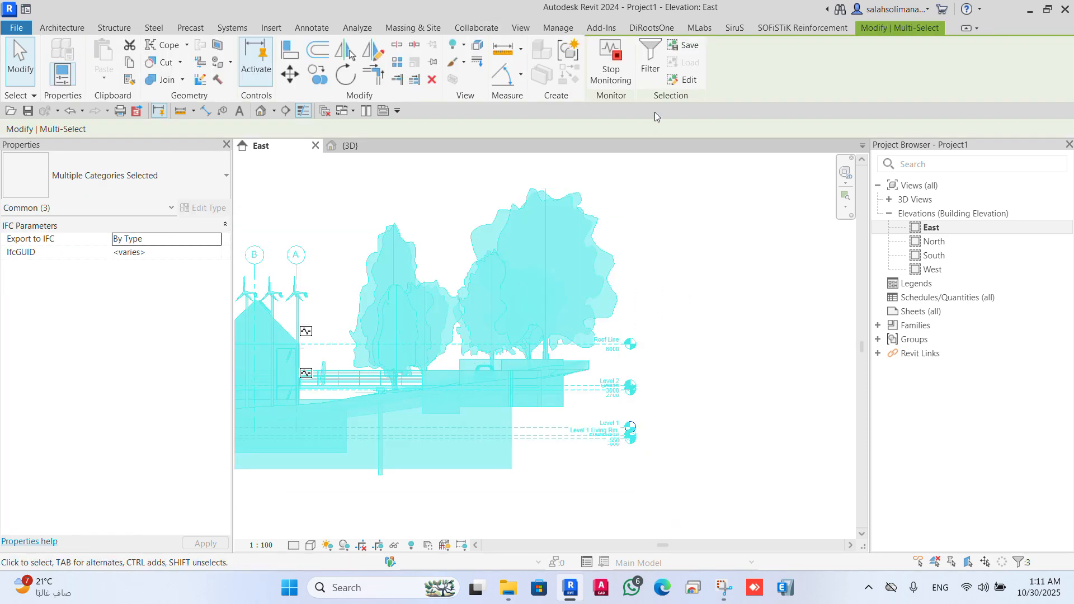
pyautogui.click(650, 62)
pyautogui.click(381, 122)
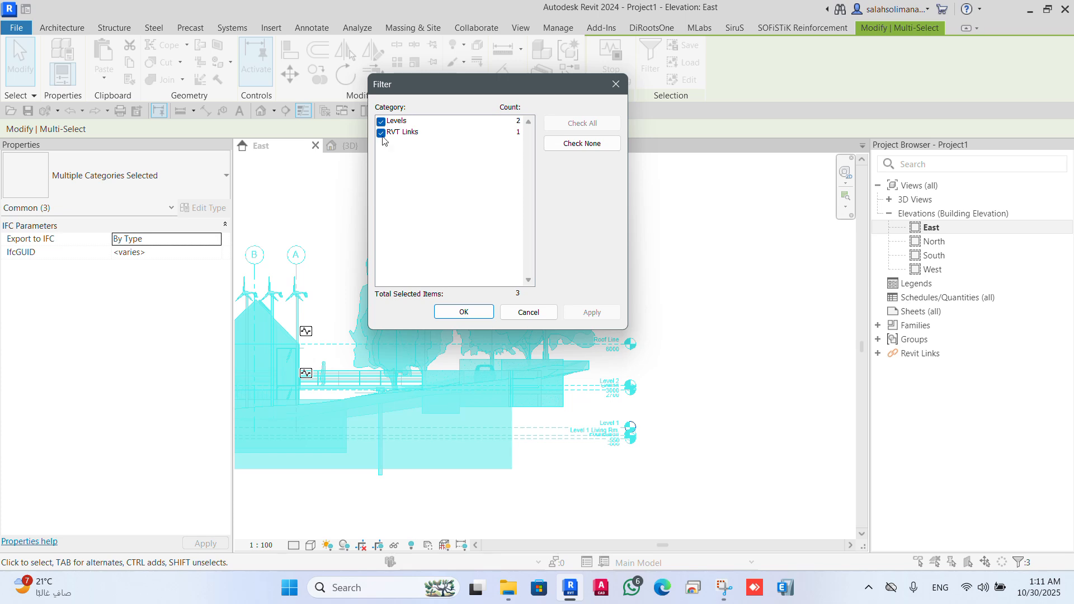
pyautogui.click(400, 133)
pyautogui.click(467, 311)
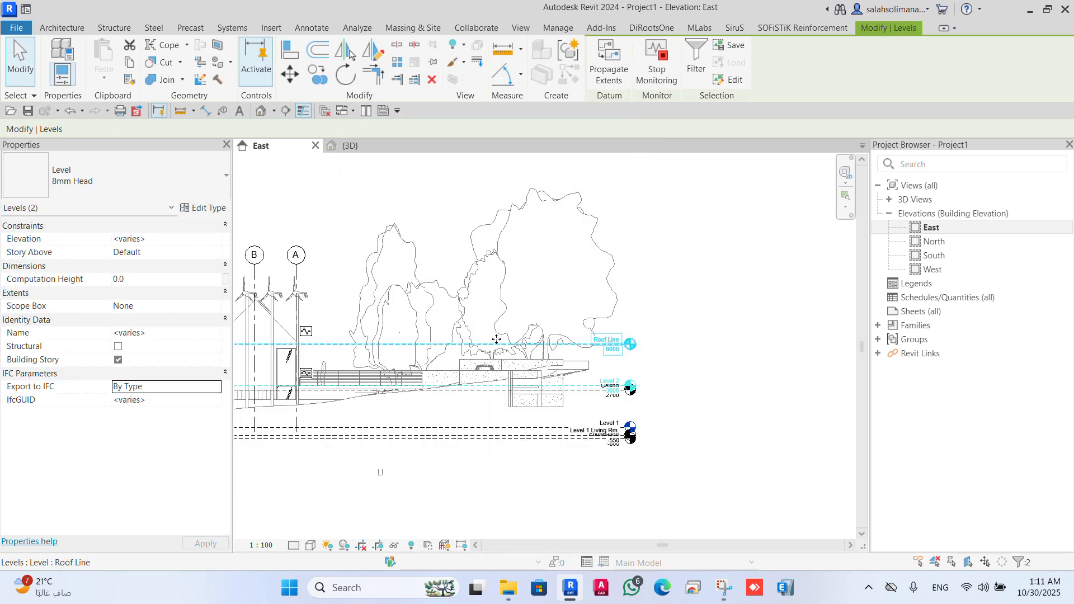
pyautogui.press('Delete')
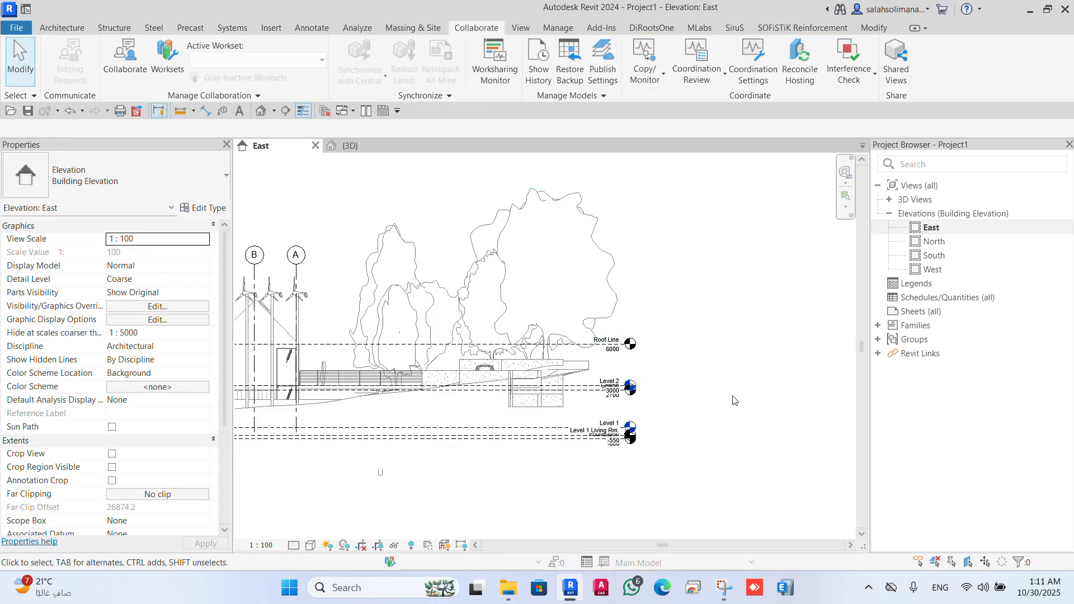
# Step: Start Copy/Monitor on the linked model and set its level options to an offset of -100 with the name prefix STR-
pyautogui.scroll(1, 595, 338)
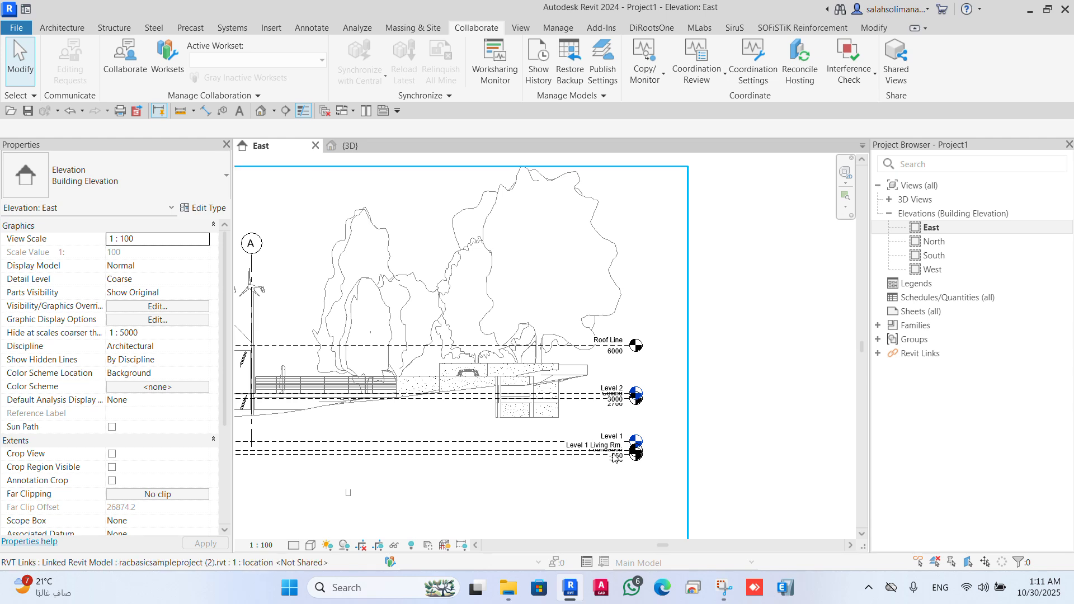
pyautogui.click(645, 74)
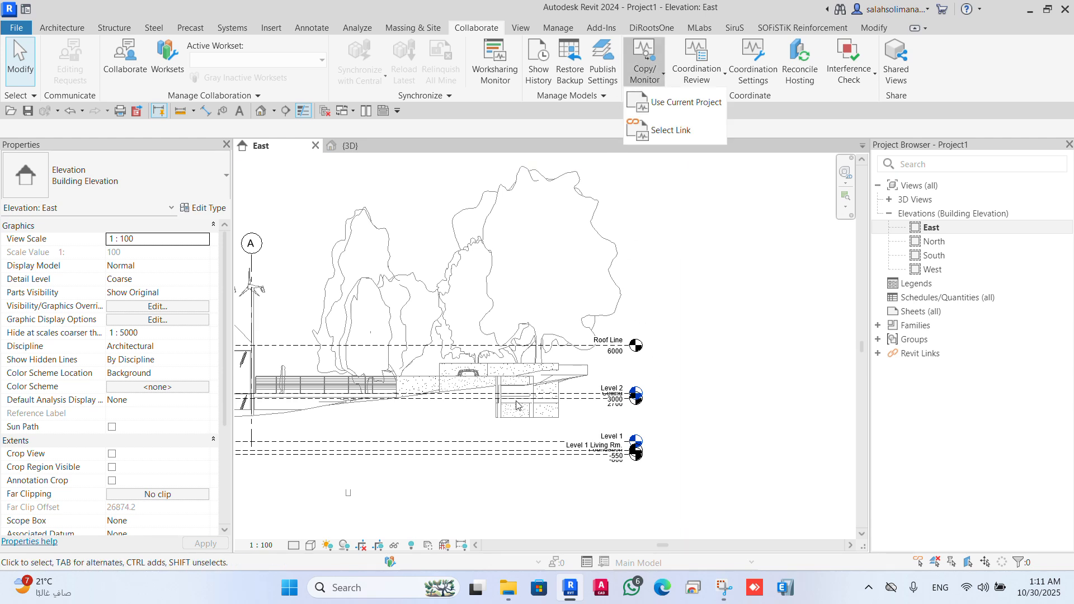
pyautogui.click(663, 128)
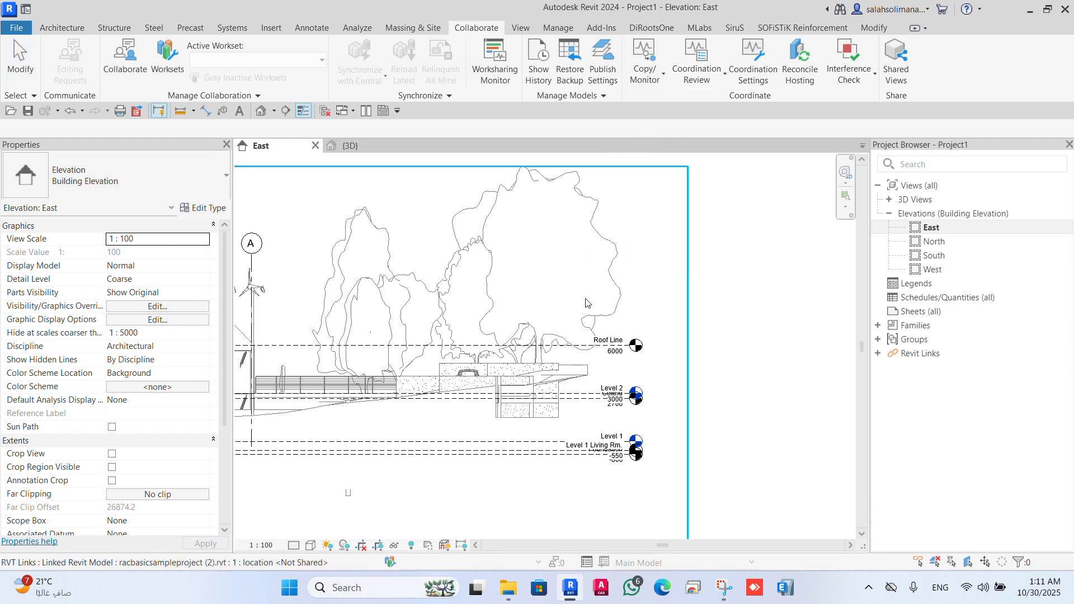
pyautogui.click(517, 355)
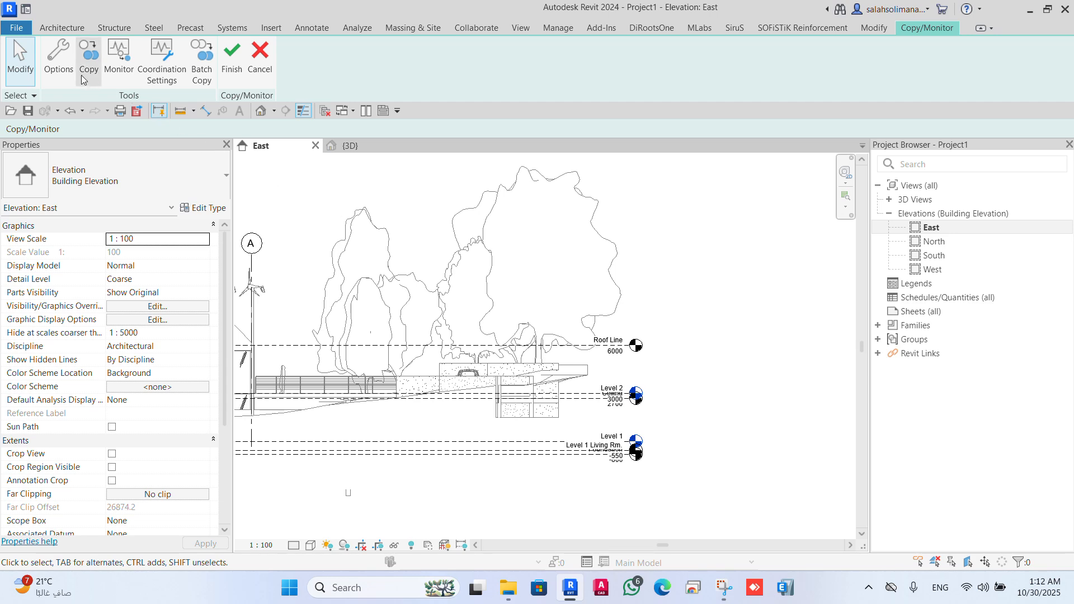
pyautogui.click(59, 62)
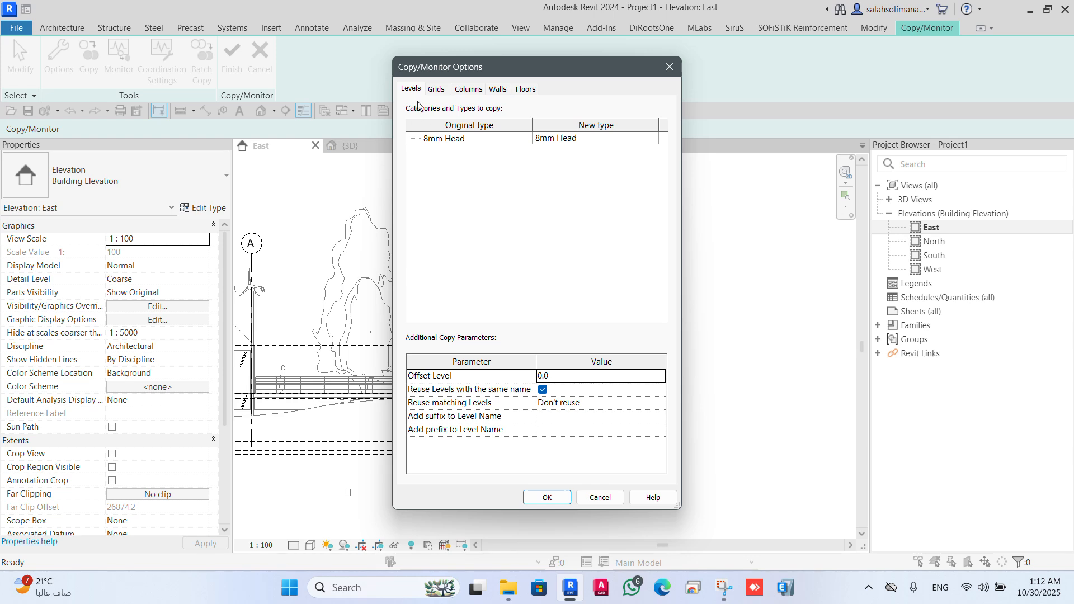
pyautogui.click(558, 380)
pyautogui.write('-1')
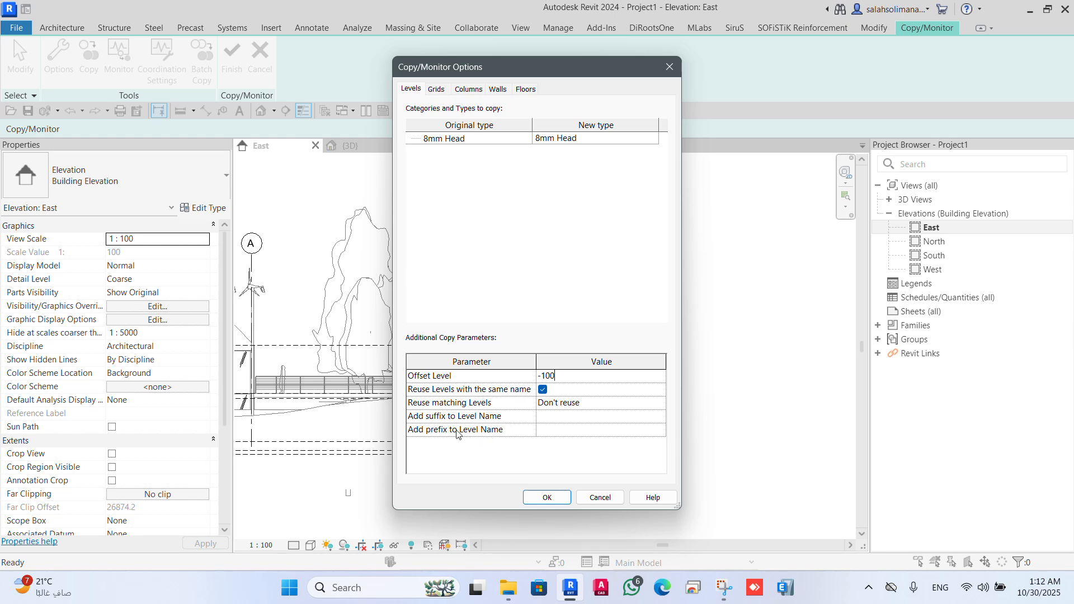
pyautogui.click(561, 429)
# Step: Examine the grid, column, wall and floor copy options, including the replacement types offered for column M_1000 and wall Cavity wall_sliders
pyautogui.click(429, 92)
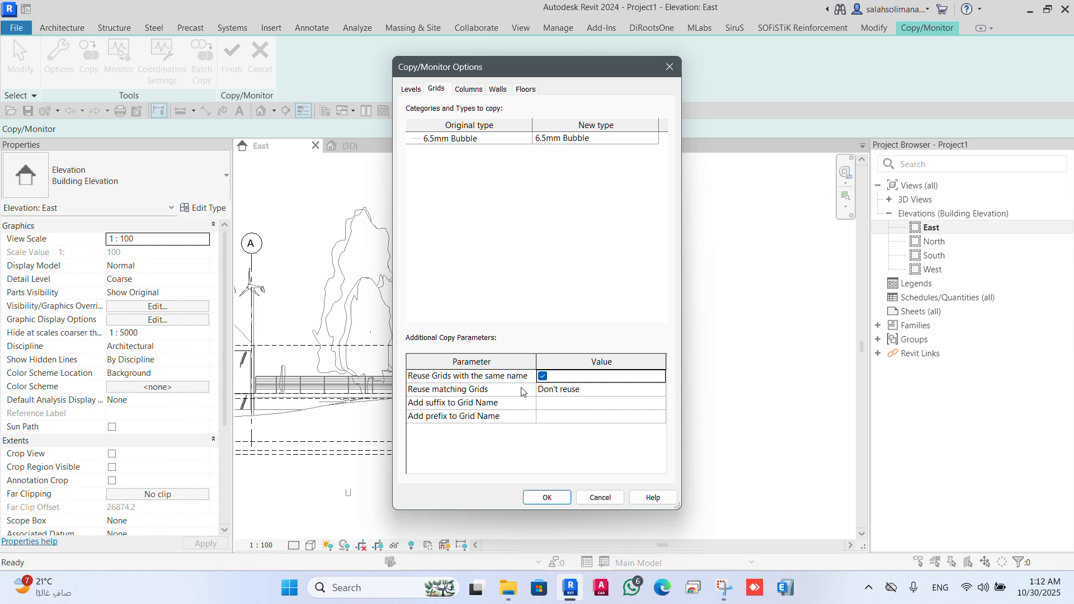
pyautogui.click(469, 90)
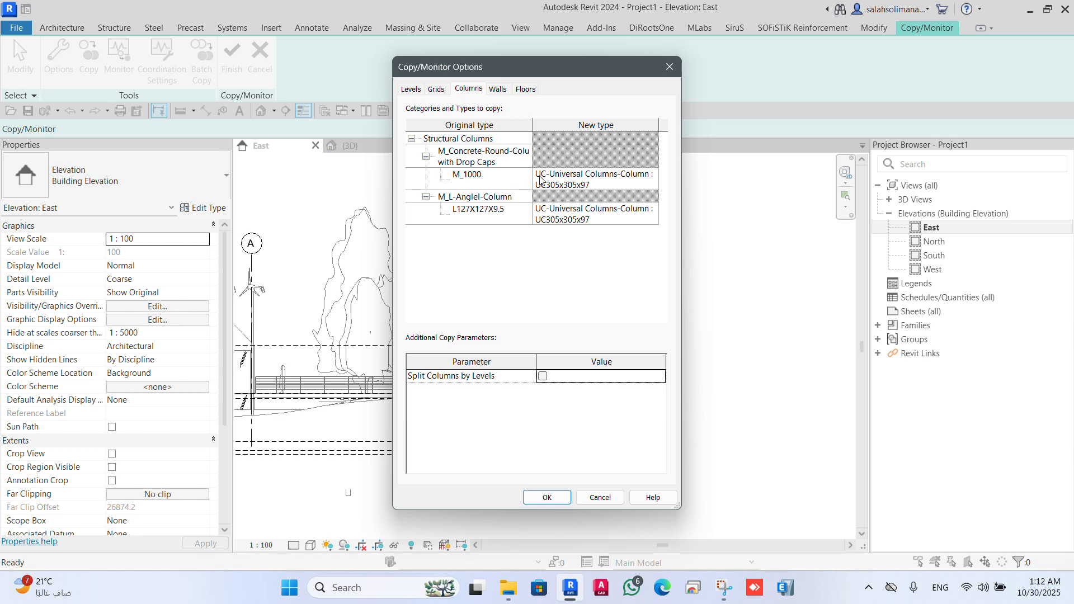
pyautogui.click(643, 179)
pyautogui.click(650, 181)
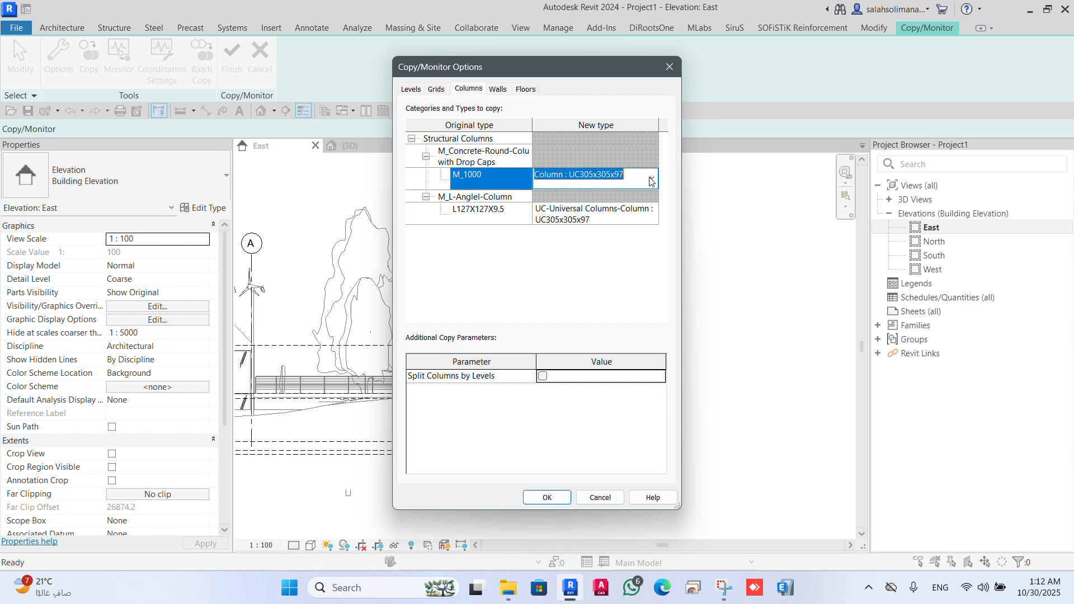
pyautogui.click(652, 180)
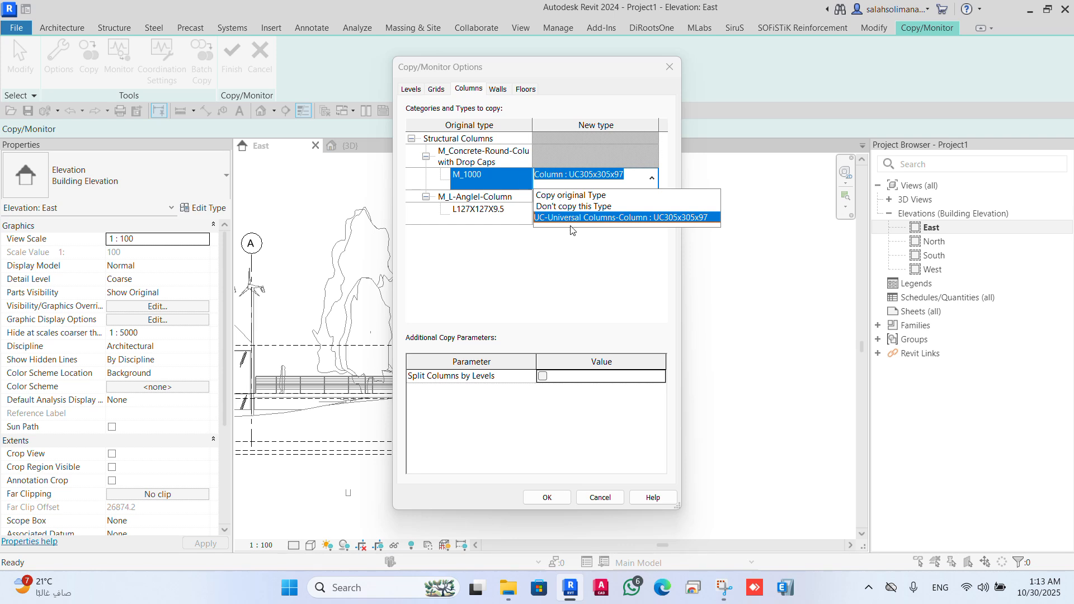
pyautogui.click(655, 183)
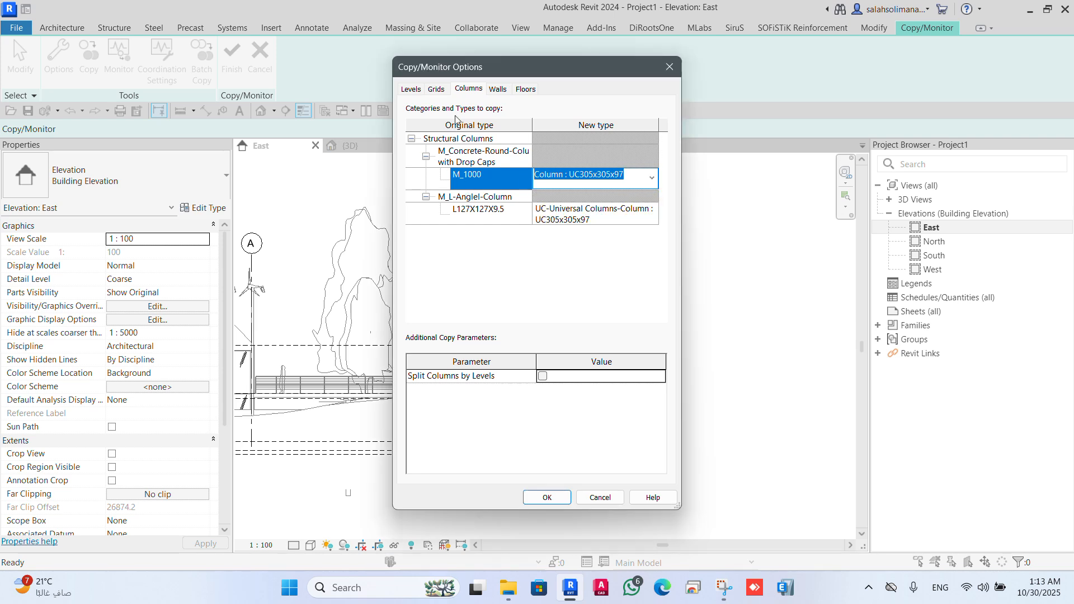
pyautogui.click(498, 90)
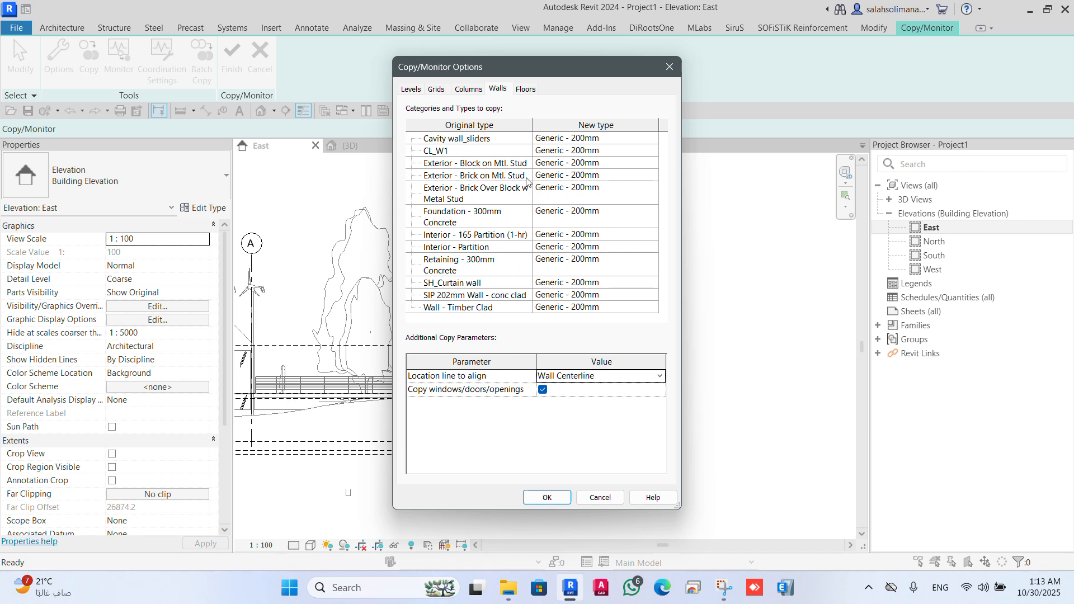
pyautogui.click(656, 140)
pyautogui.click(652, 139)
pyautogui.scroll(-3, 552, 199)
pyautogui.scroll(6, 554, 190)
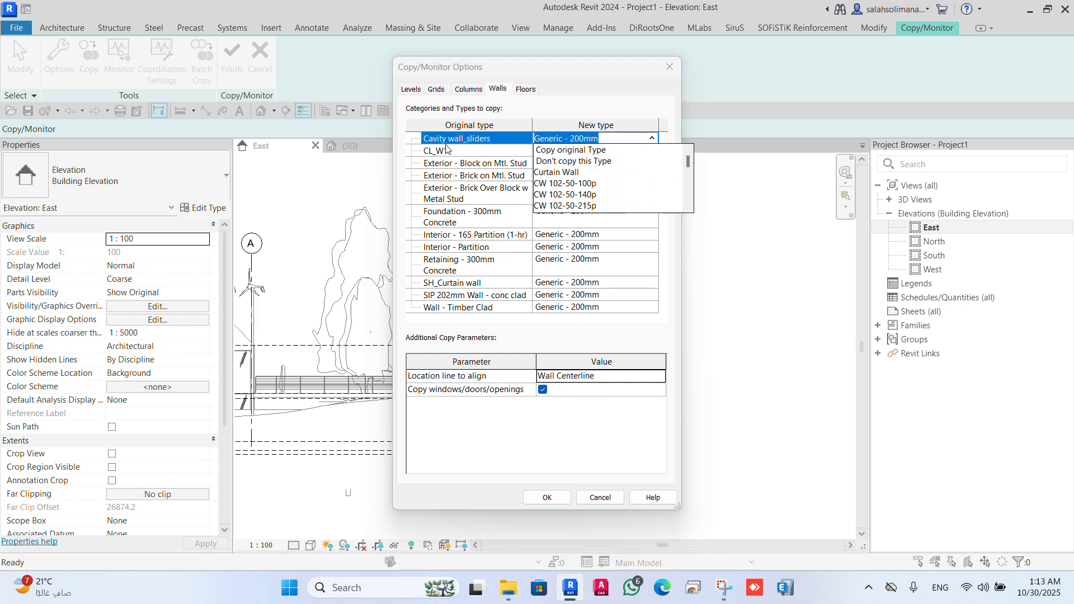
pyautogui.click(652, 140)
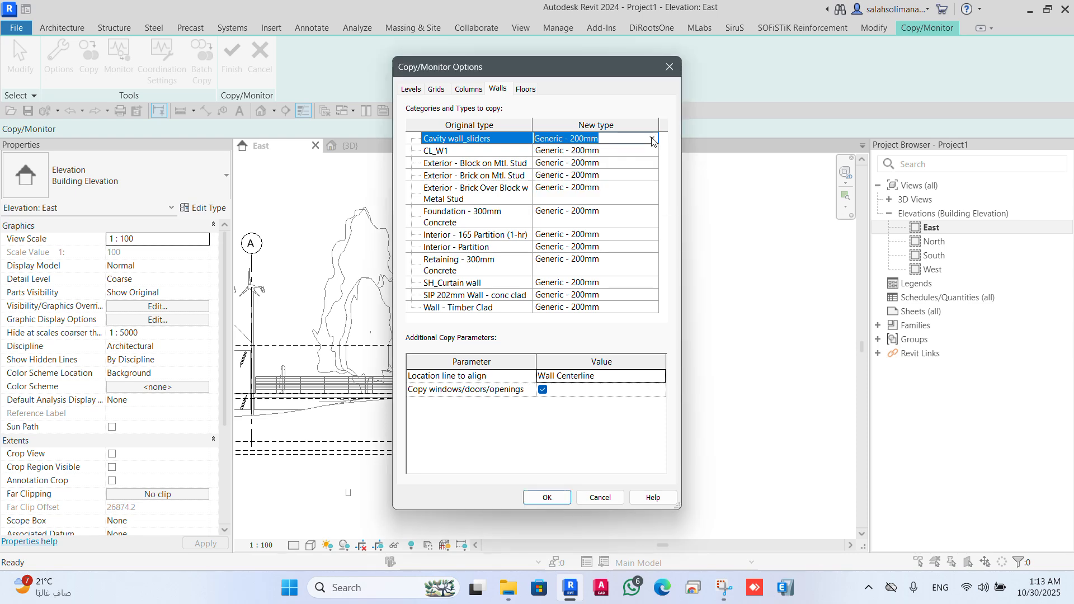
pyautogui.click(524, 90)
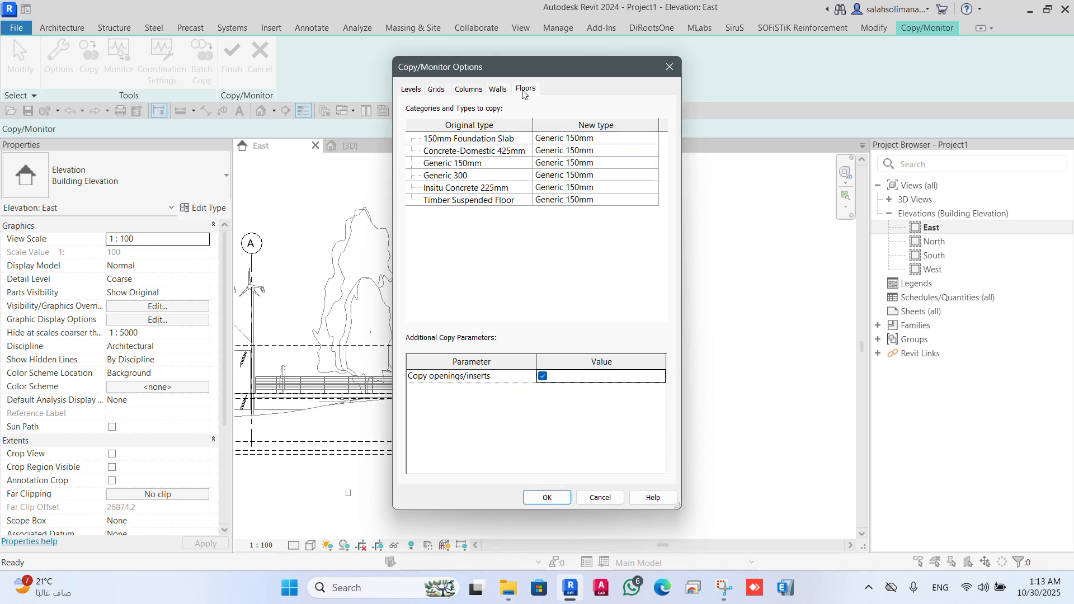
pyautogui.click(469, 90)
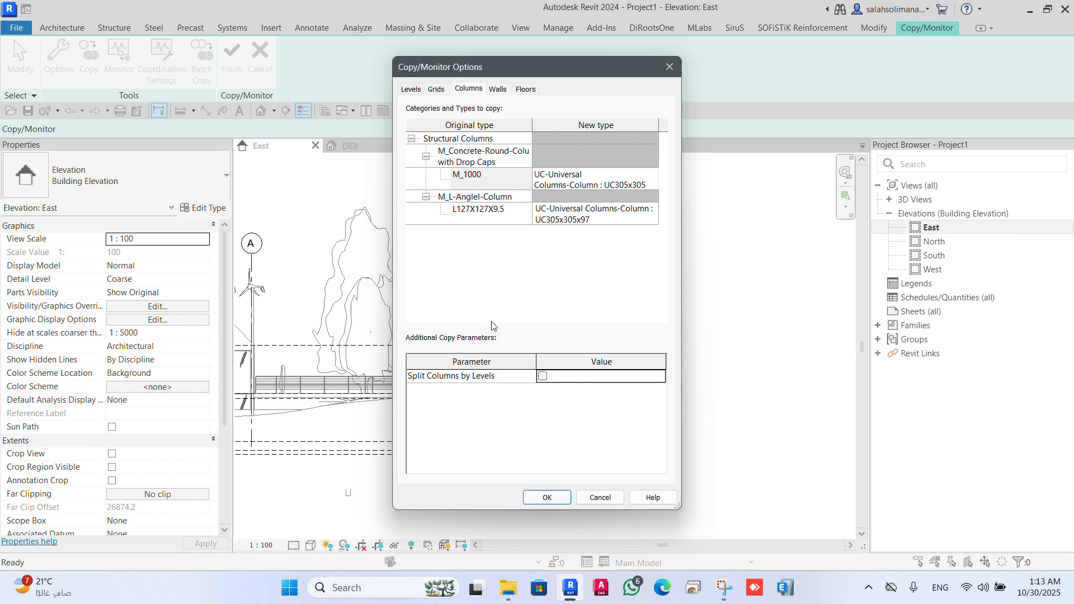
# Step: Accept the Copy/Monitor options and copy all of the linked model's levels in the East elevation as one multiple selection
pyautogui.click(547, 498)
pyautogui.scroll(2, 628, 422)
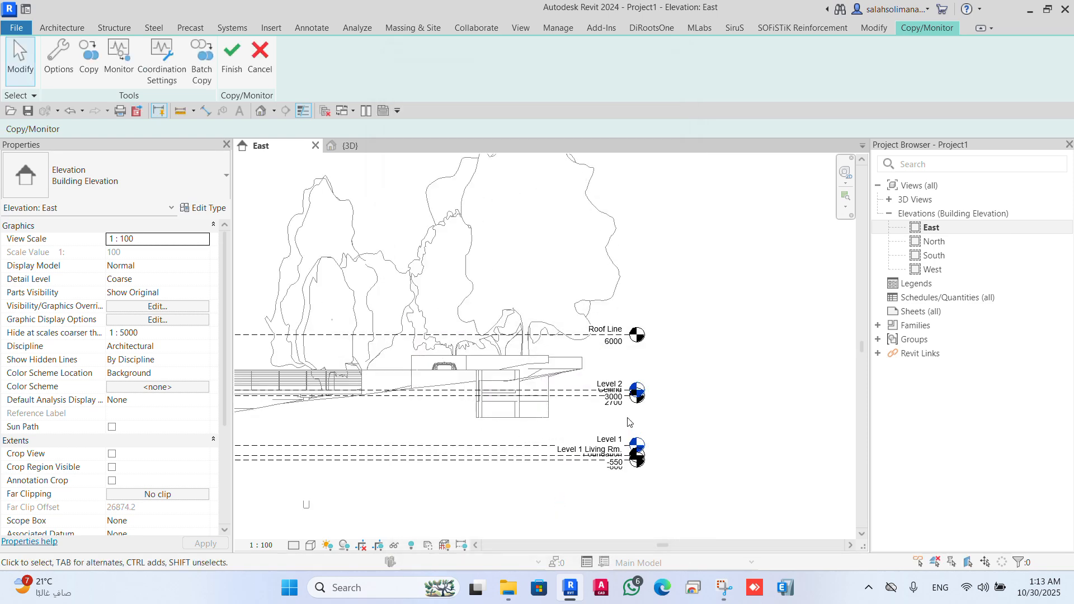
pyautogui.click(96, 76)
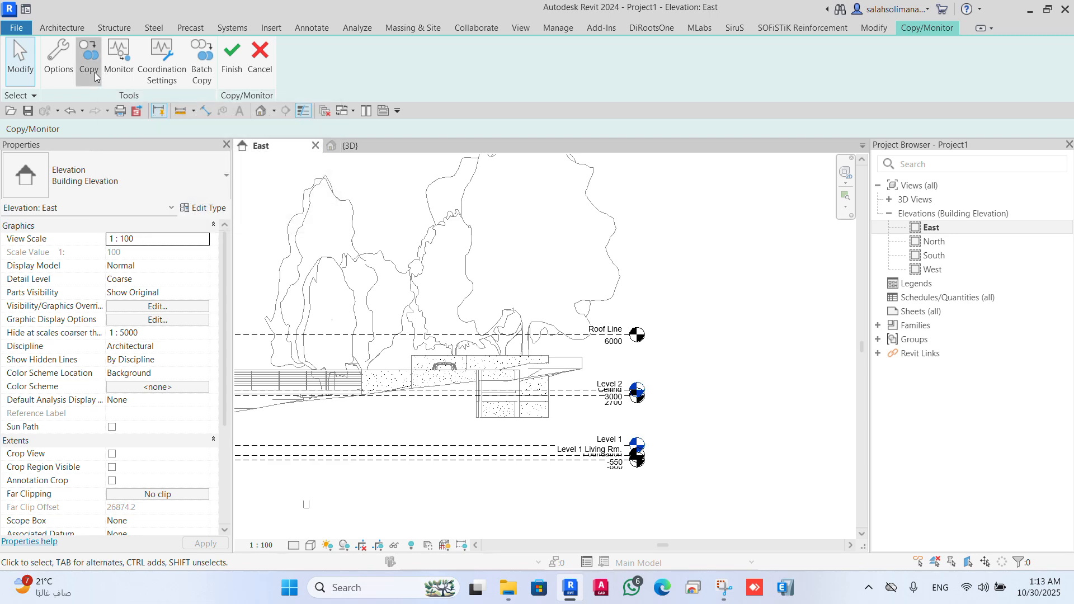
pyautogui.scroll(2, 593, 402)
pyautogui.moveTo(628, 480); pyautogui.dragTo(593, 422, button='middle')
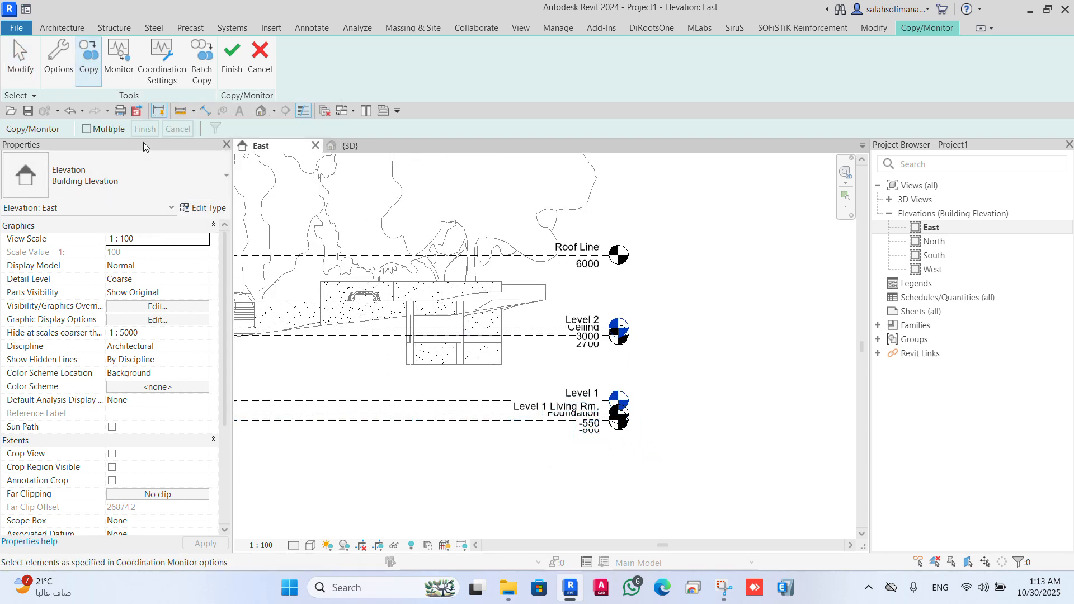
pyautogui.click(87, 129)
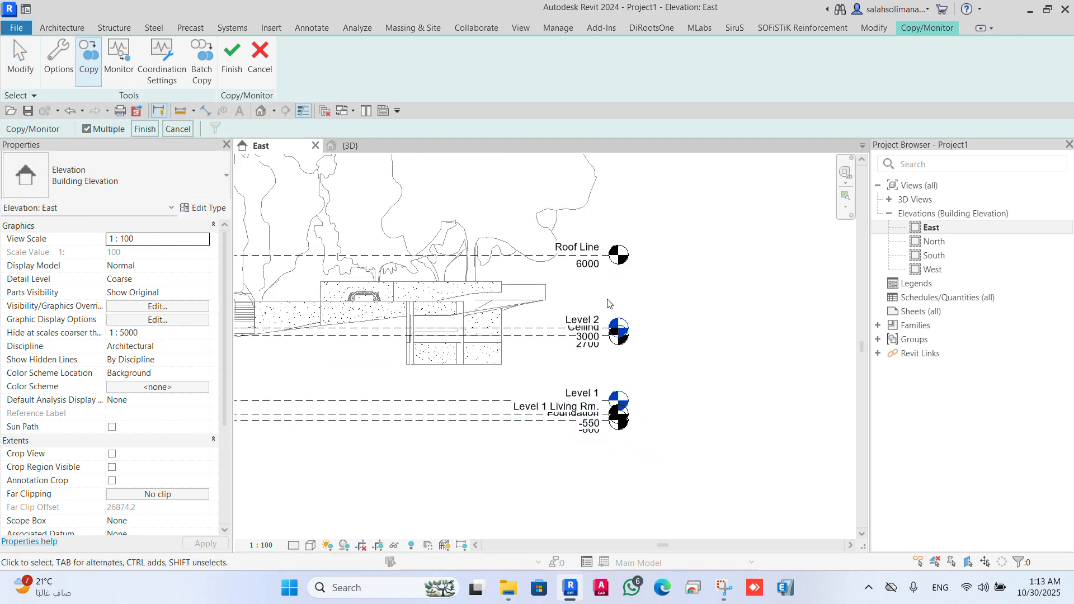
pyautogui.moveTo(676, 213); pyautogui.dragTo(600, 495)
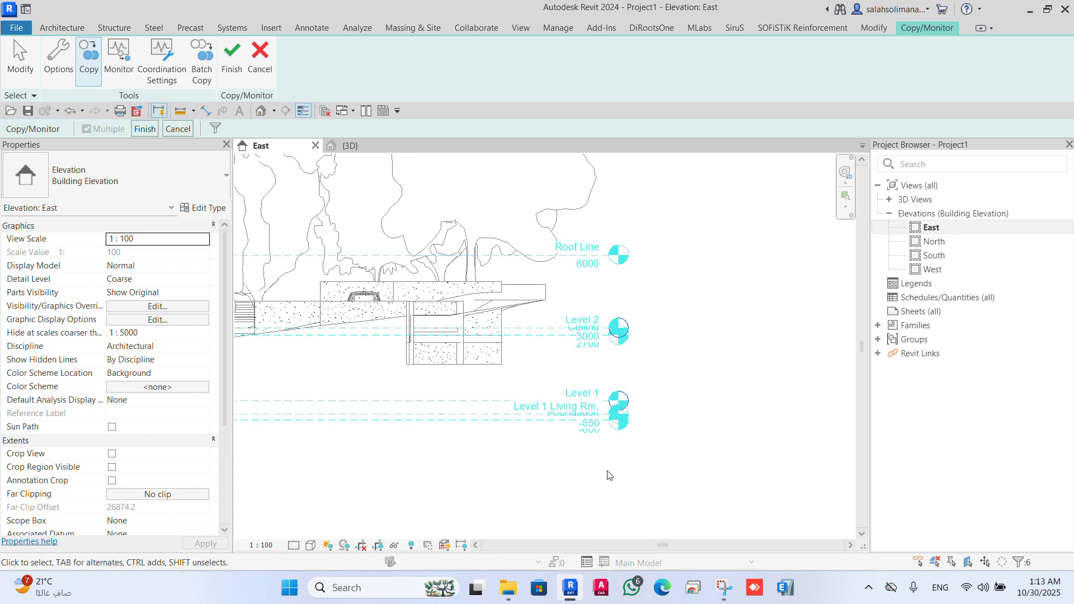
pyautogui.click(144, 129)
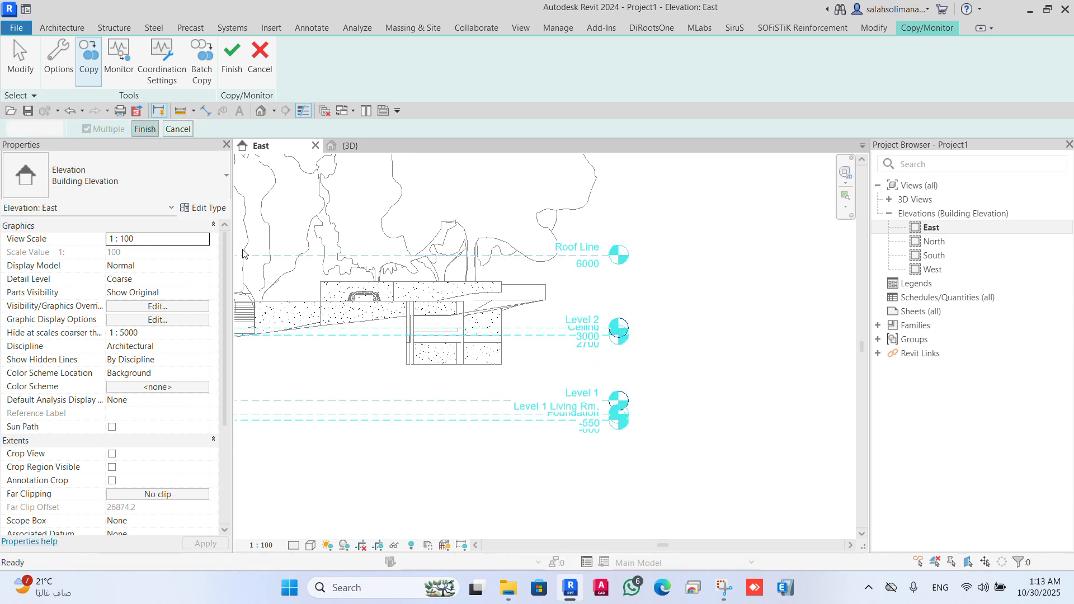
# Step: Examine the names and elevations of the copied levels against the linked model's levels in the East elevation
pyautogui.scroll(5, 410, 333)
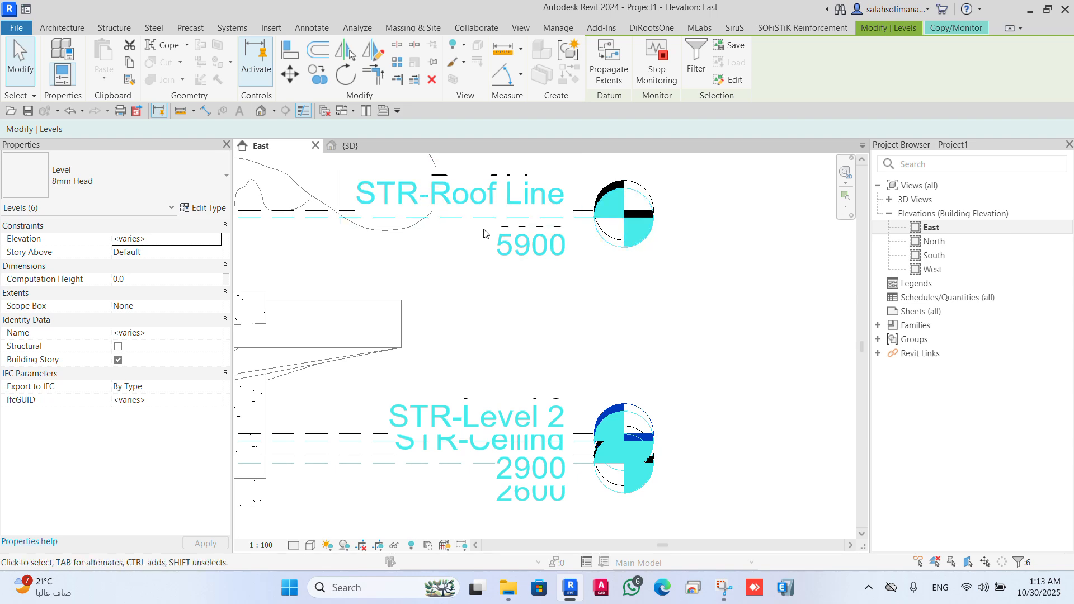
pyautogui.scroll(1, 557, 245)
pyautogui.scroll(-5, 521, 262)
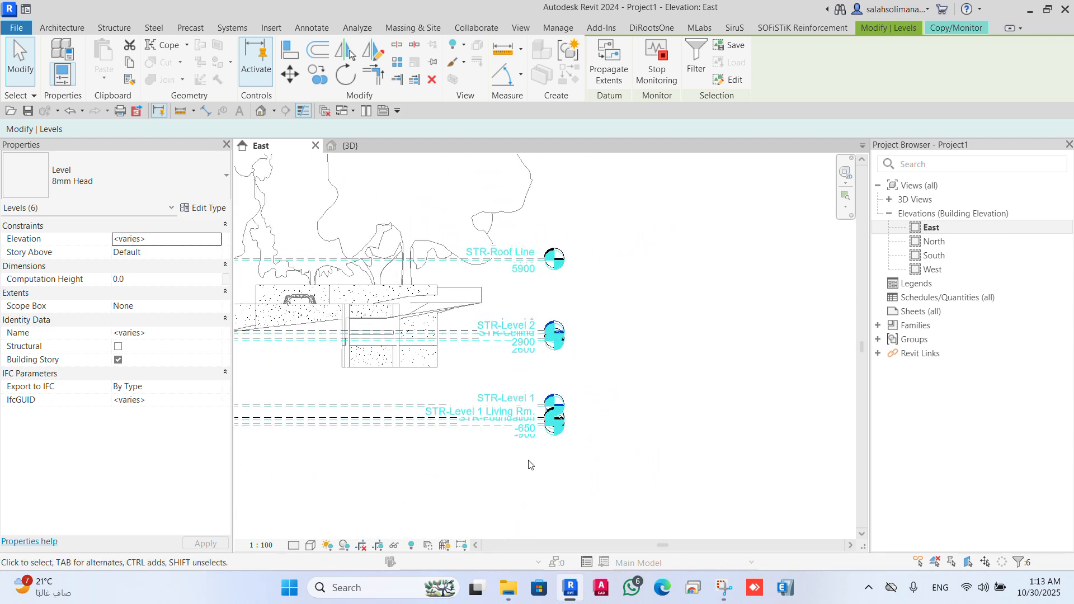
pyautogui.scroll(2, 523, 375)
pyautogui.moveTo(482, 408); pyautogui.dragTo(576, 339, button='middle')
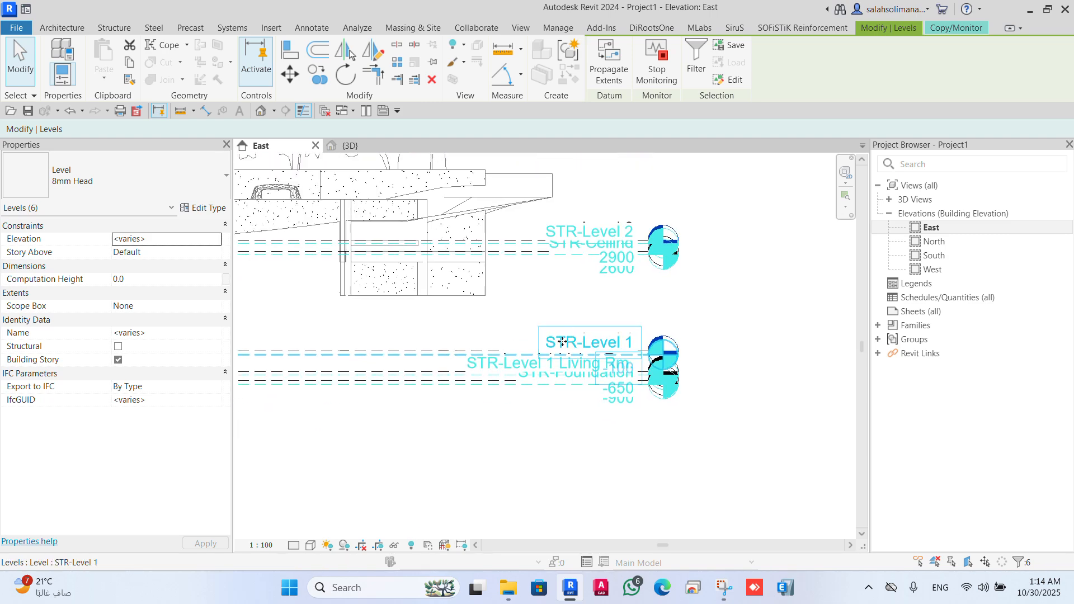
pyautogui.scroll(2, 562, 397)
pyautogui.scroll(-3, 548, 302)
pyautogui.scroll(-3, 503, 302)
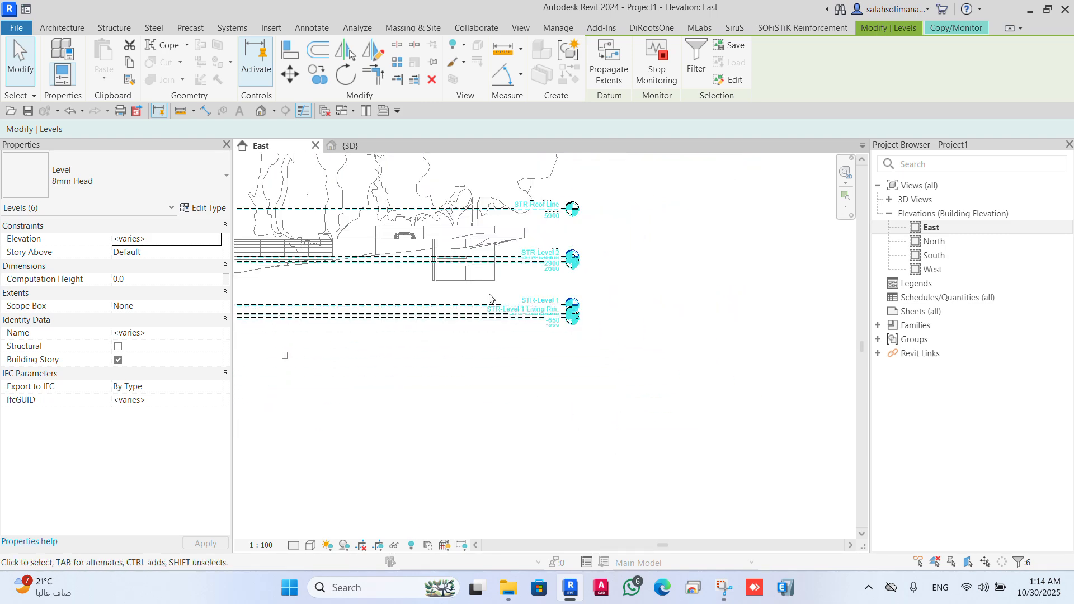
pyautogui.click(666, 391)
pyautogui.scroll(1, 531, 332)
pyautogui.scroll(2, 529, 325)
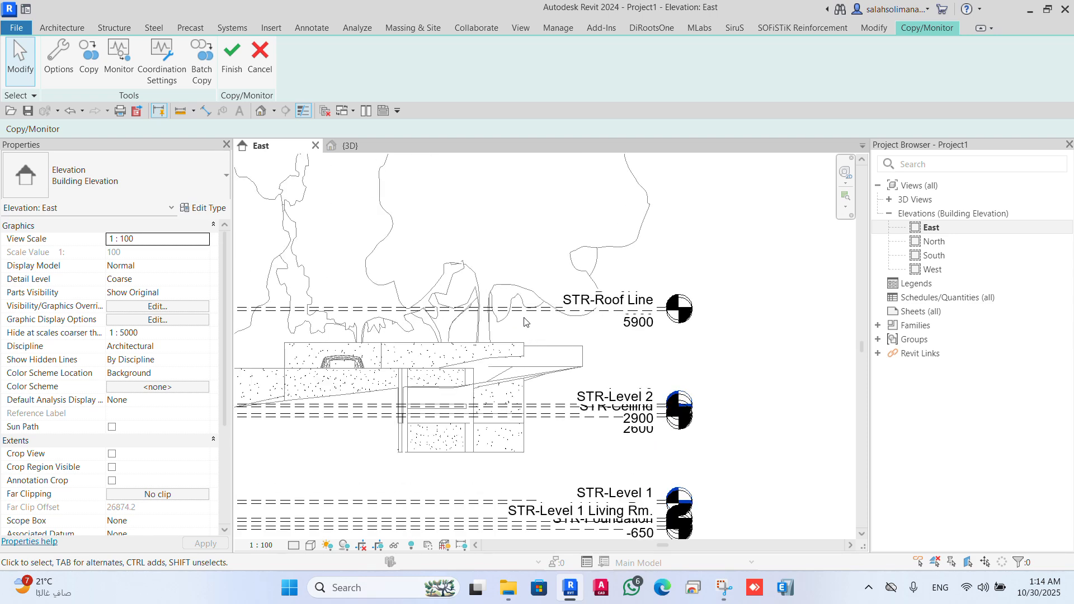
# Step: Select the STR-Roof Line level and compare its elevation and position with the linked Roof Line level
pyautogui.click(527, 322)
pyautogui.scroll(3, 610, 330)
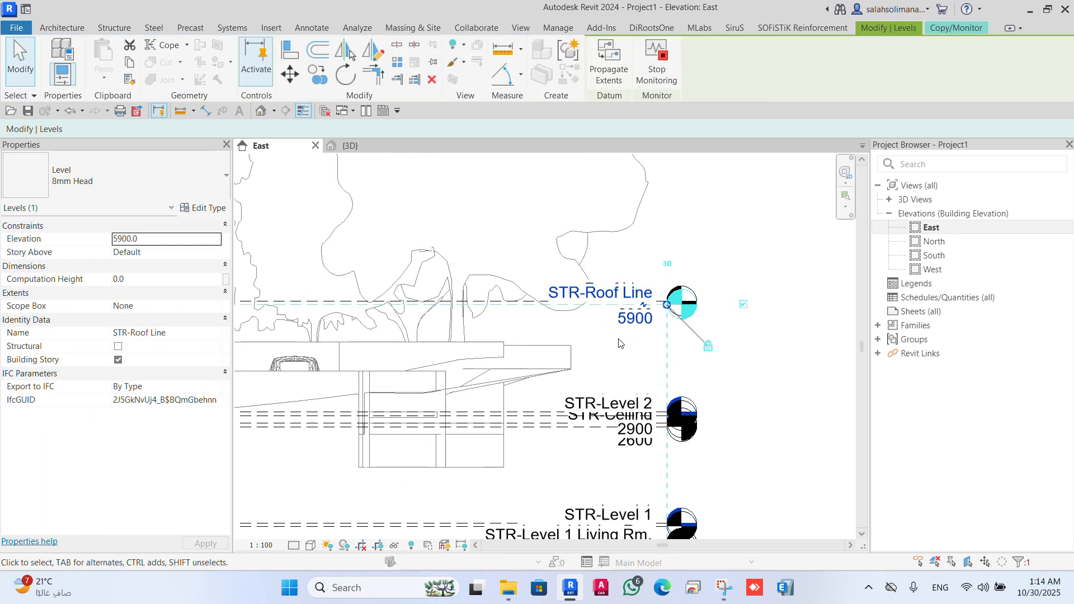
pyautogui.scroll(-1, 596, 302)
pyautogui.scroll(-2, 596, 305)
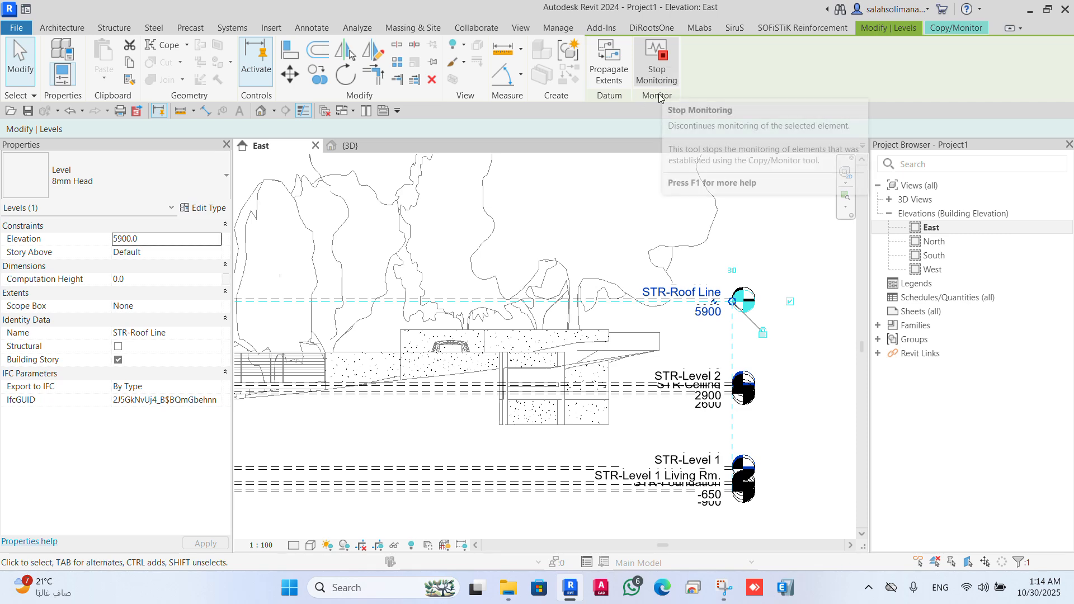
pyautogui.scroll(-2, 622, 348)
pyautogui.scroll(5, 660, 331)
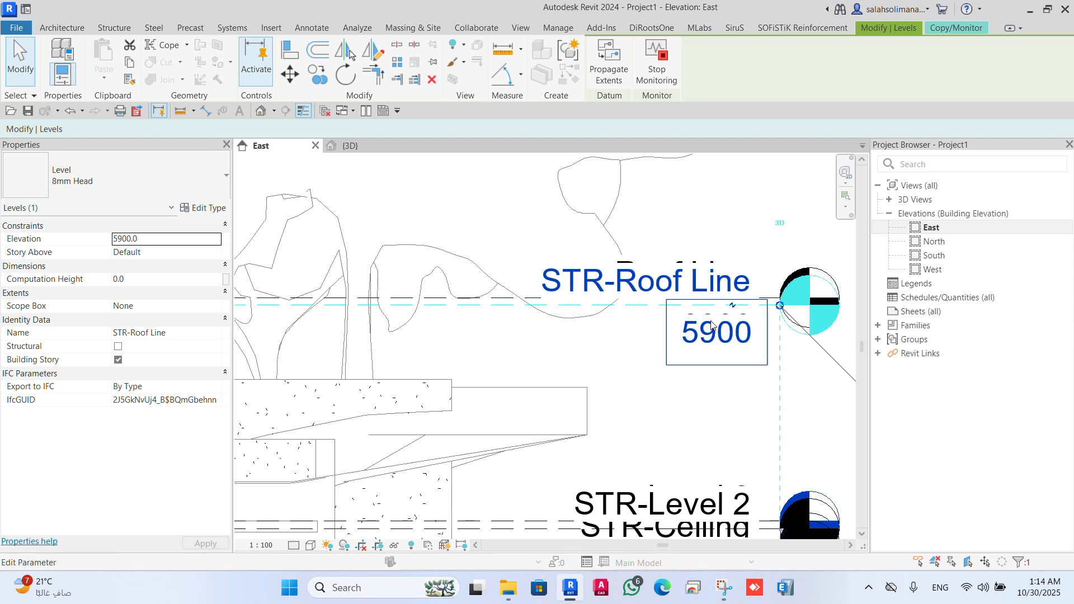
pyautogui.scroll(1, 506, 302)
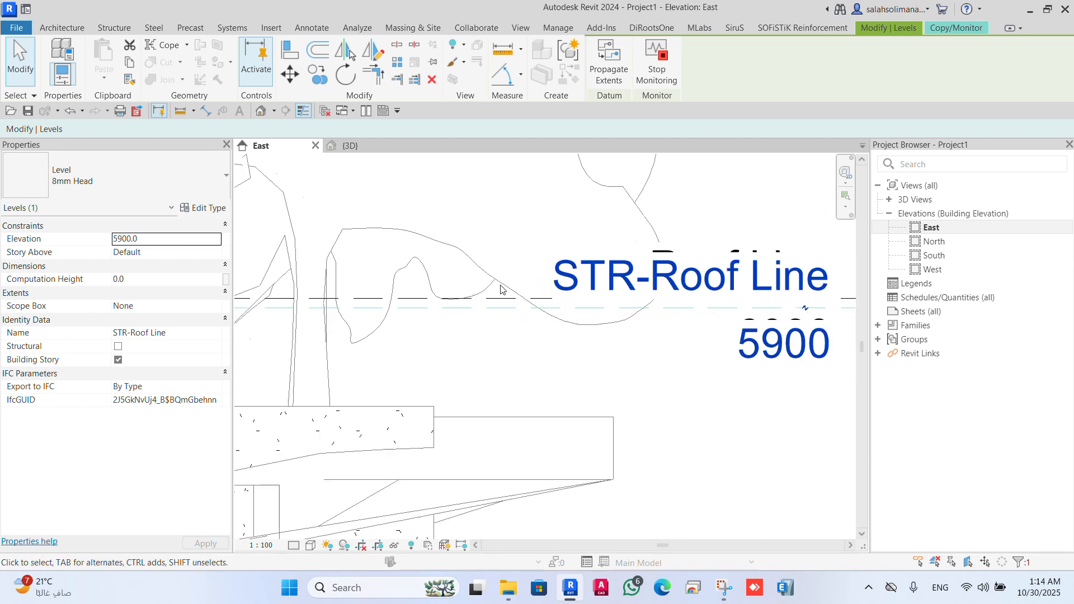
pyautogui.scroll(-3, 501, 289)
# Step: Set the East elevation's view scale to 1:25 and select the STR-Roof Line level
pyautogui.click(261, 545)
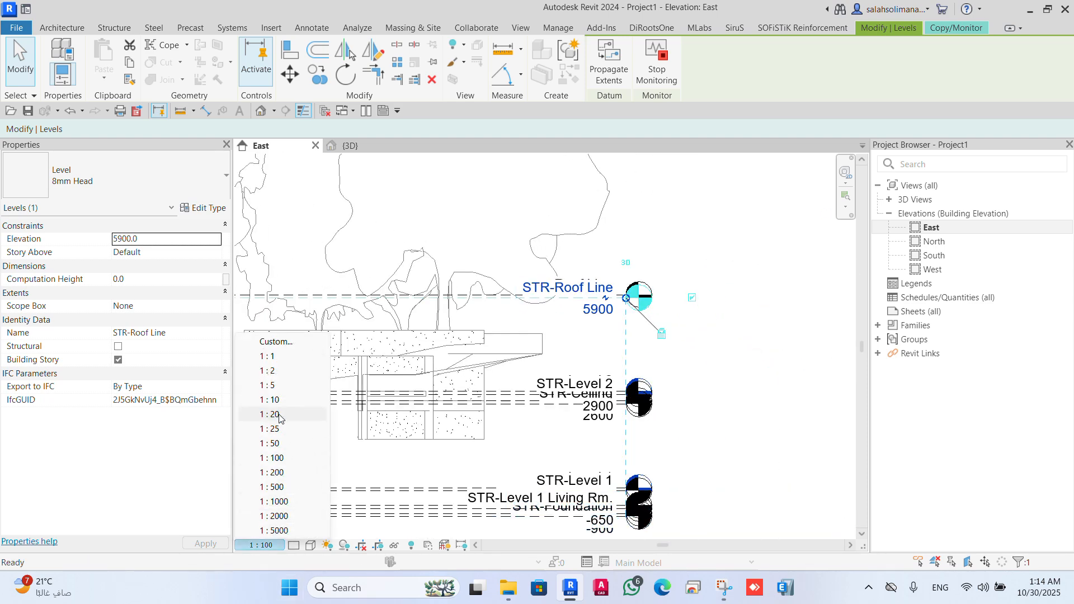
pyautogui.click(286, 429)
pyautogui.scroll(5, 644, 307)
pyautogui.scroll(2, 516, 271)
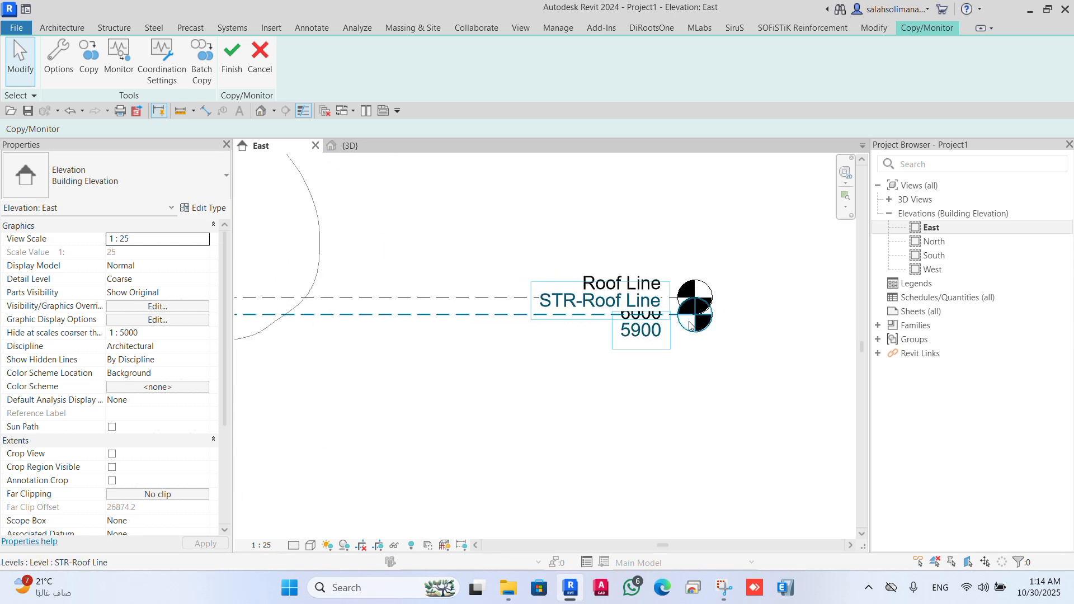
pyautogui.scroll(-5, 630, 280)
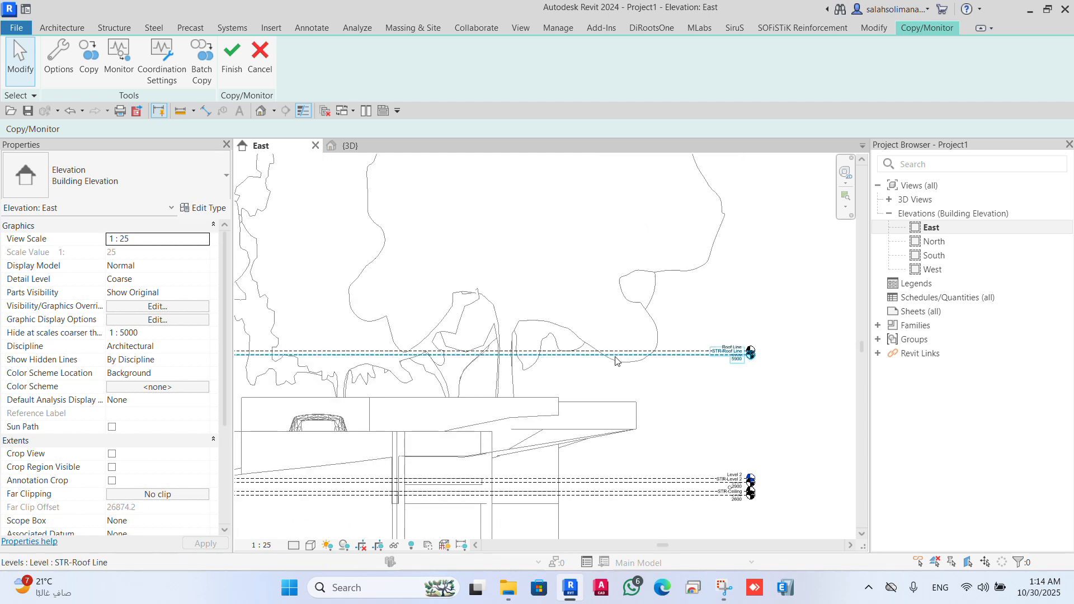
pyautogui.click(665, 365)
pyautogui.scroll(1, 663, 378)
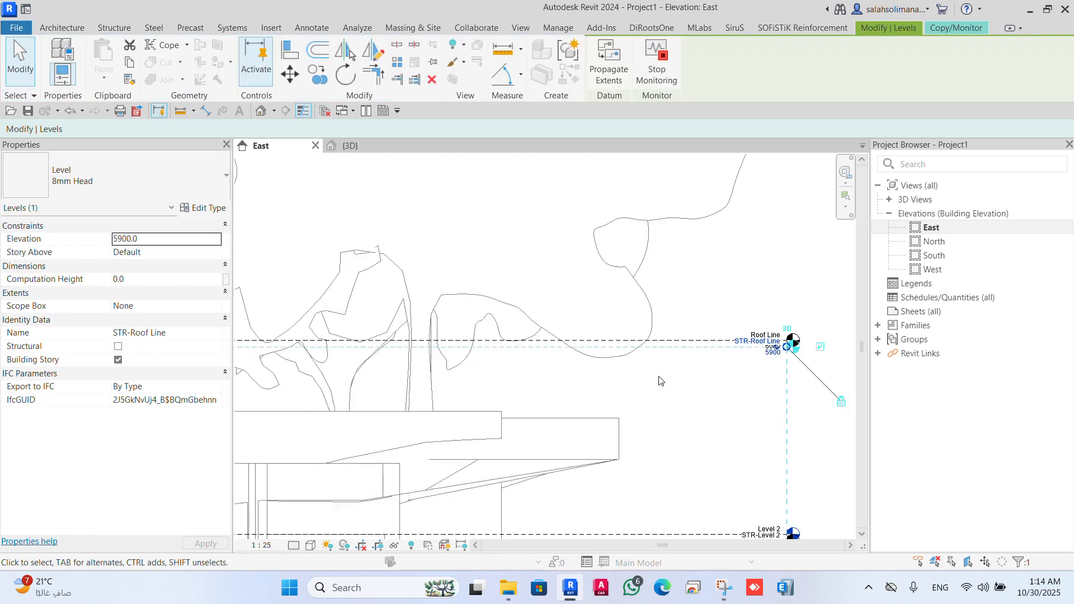
# Step: Select the STR-Roof Line level and follow it across the East elevation to examine its monitoring symbol
pyautogui.scroll(-2, 663, 378)
pyautogui.click(792, 398)
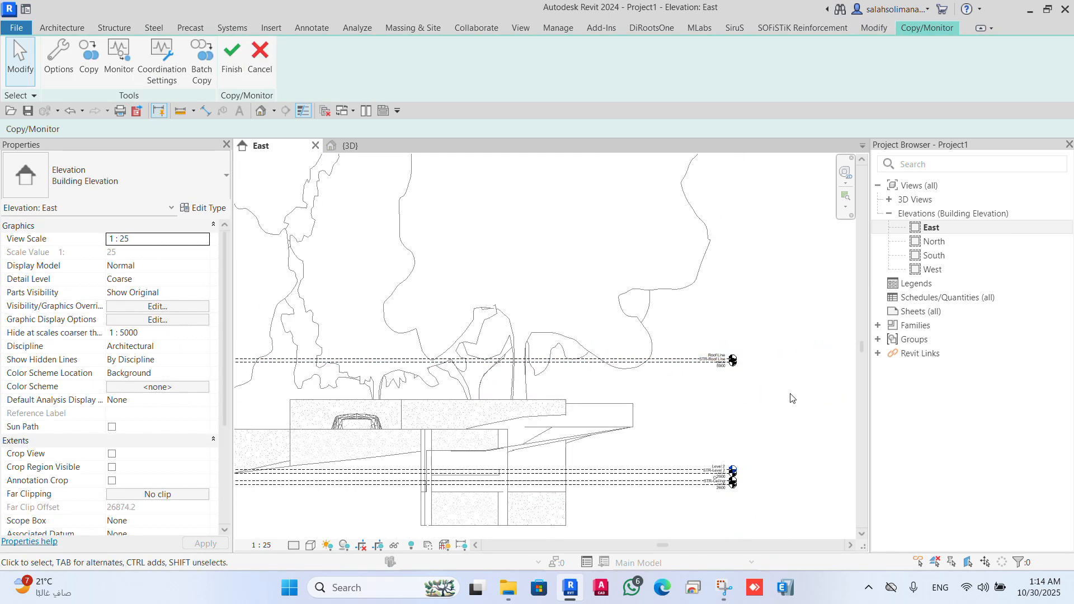
pyautogui.scroll(4, 710, 361)
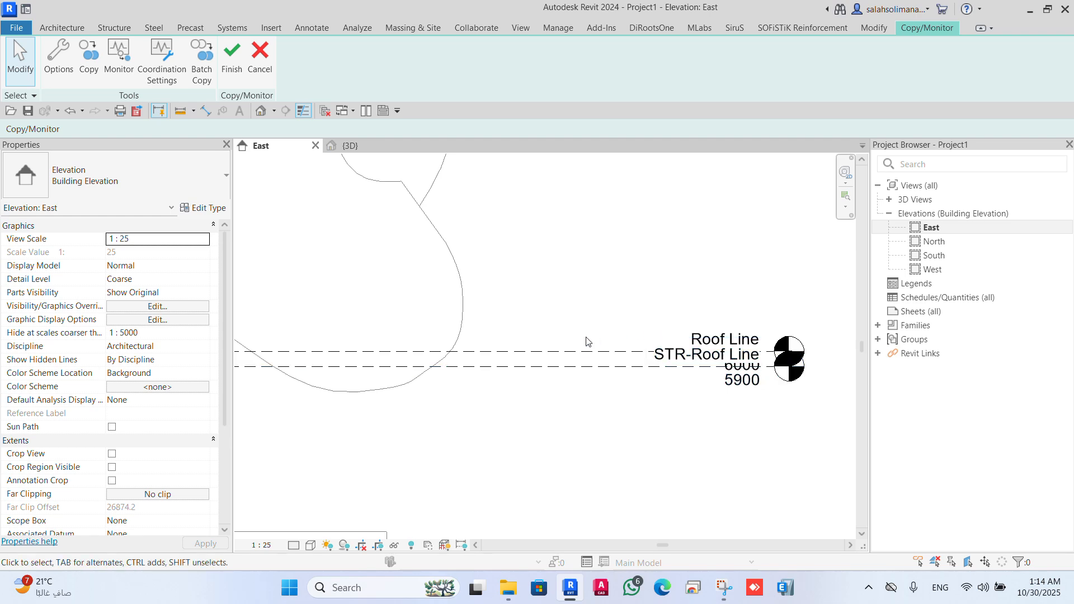
pyautogui.scroll(-4, 612, 388)
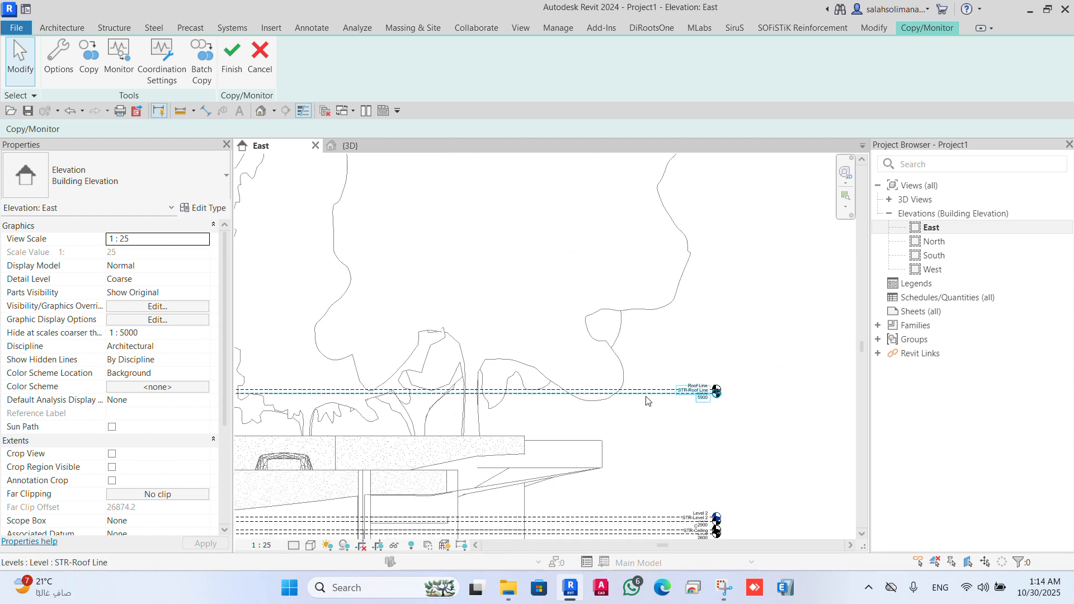
pyautogui.click(646, 401)
pyautogui.scroll(-4, 719, 434)
pyautogui.moveTo(670, 437); pyautogui.dragTo(884, 433, button='middle')
pyautogui.scroll(2, 512, 404)
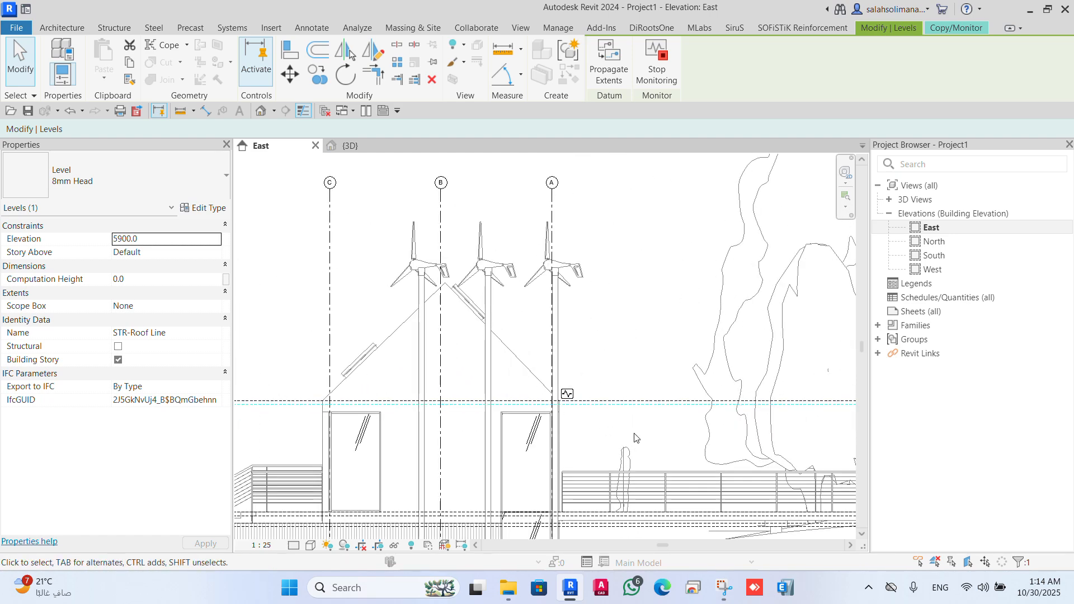
pyautogui.scroll(-2, 635, 438)
pyautogui.scroll(6, 713, 403)
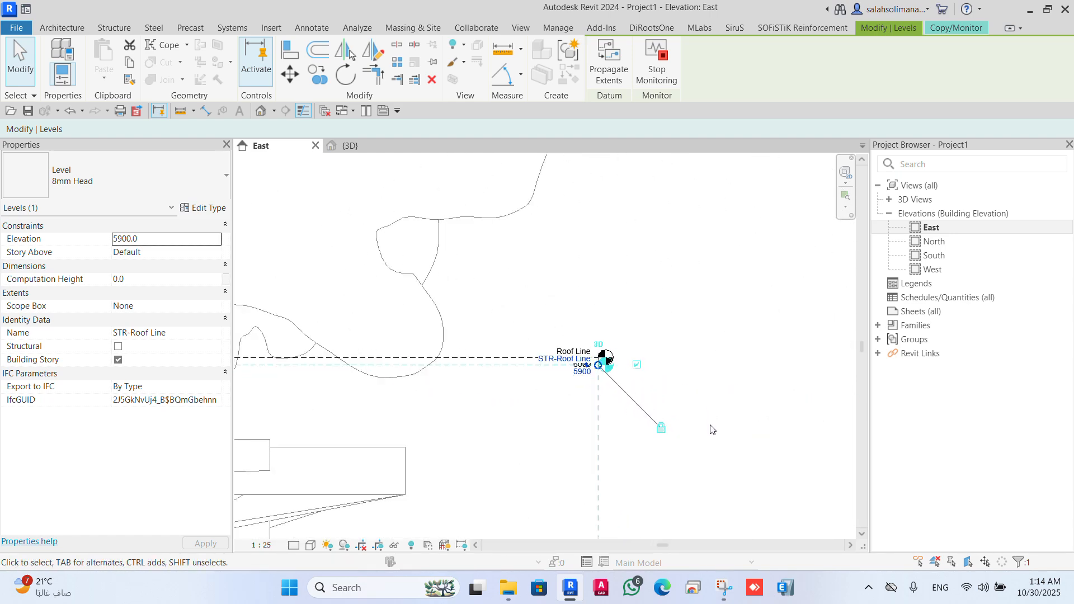
pyautogui.click(710, 425)
# Step: Compare the name and elevation of the STR-Roof Line level with the linked Roof Line level directly above it
pyautogui.scroll(1, 493, 365)
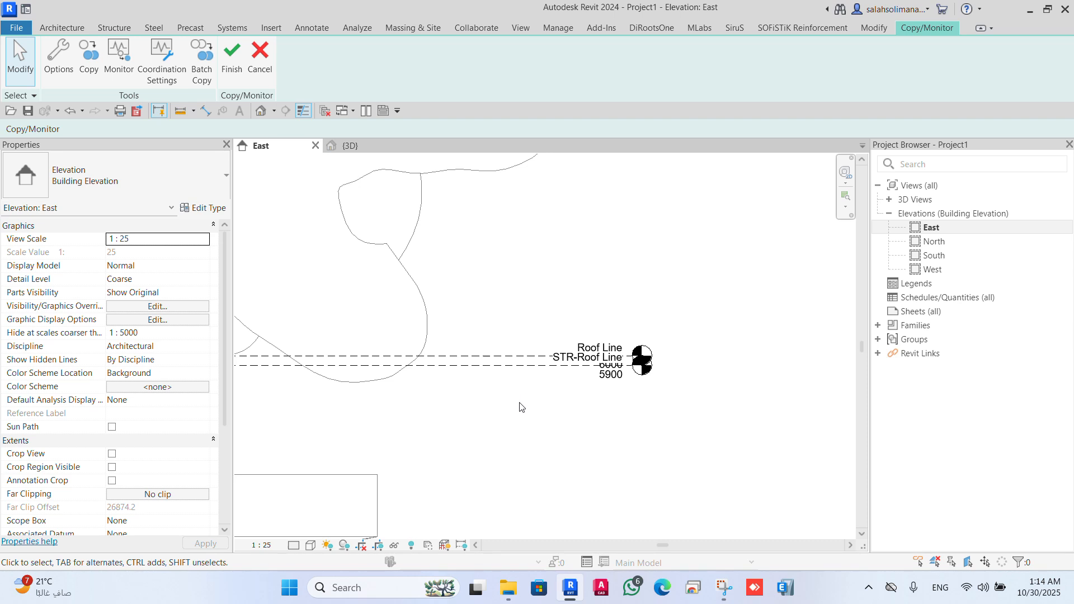
pyautogui.scroll(-3, 523, 400)
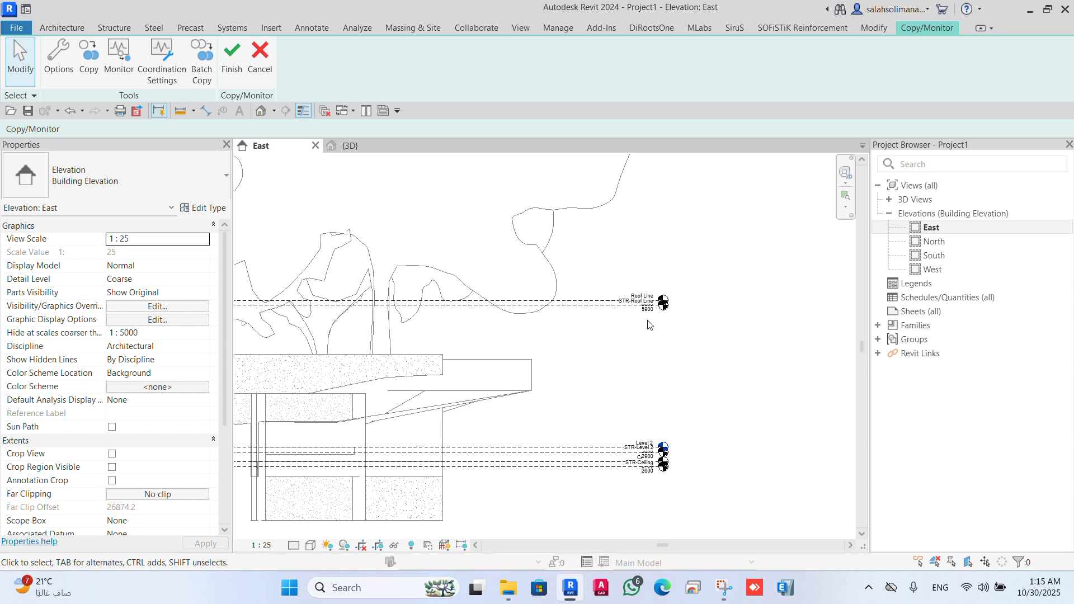
pyautogui.scroll(2, 649, 319)
pyautogui.scroll(-2, 614, 324)
pyautogui.moveTo(624, 355); pyautogui.dragTo(620, 322, button='middle')
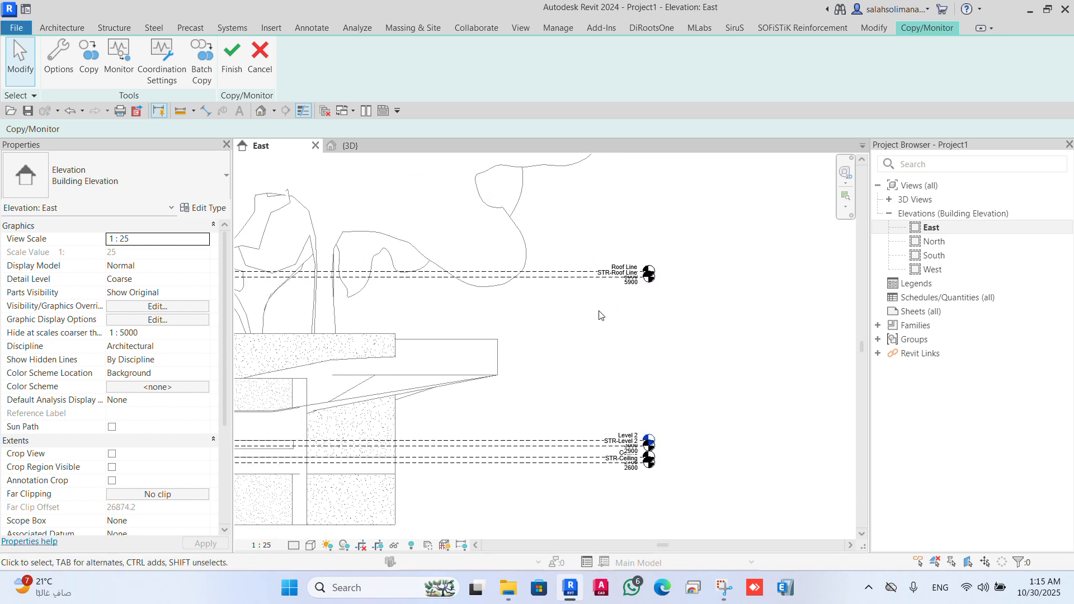
pyautogui.click(577, 280)
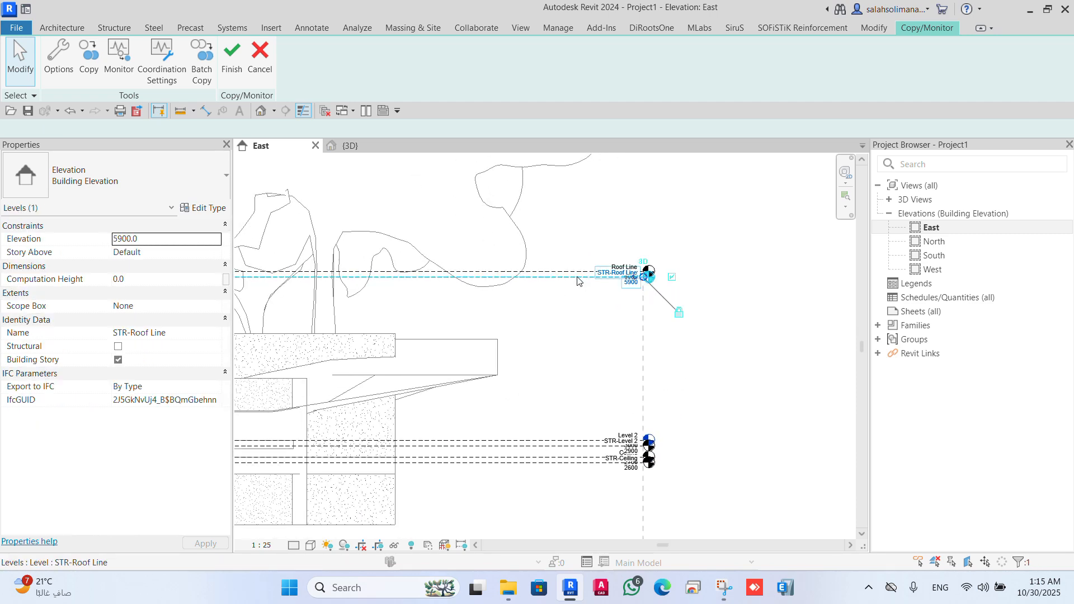
pyautogui.scroll(3, 585, 277)
pyautogui.click(773, 427)
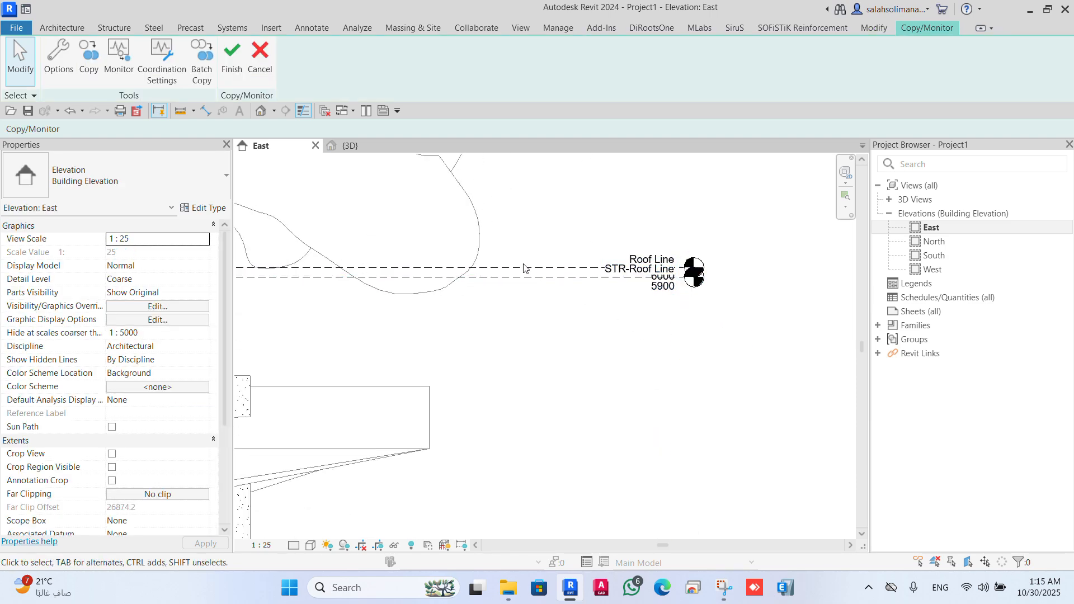
# Step: Monitor the STR-Roof Line level against the linked model's Roof Line level and finish the Copy/Monitor session
pyautogui.click(120, 78)
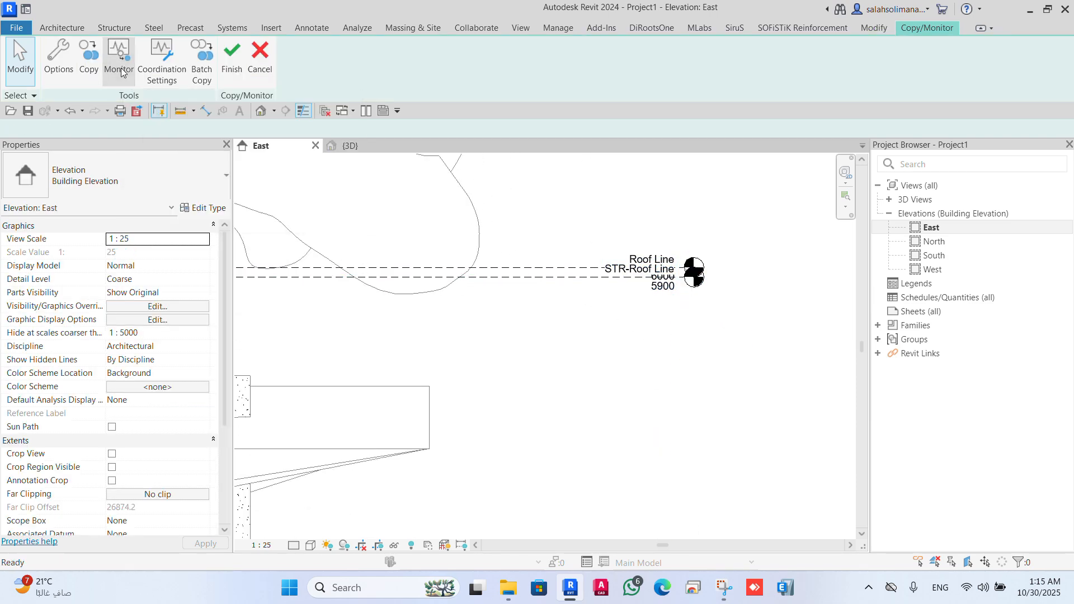
pyautogui.click(535, 277)
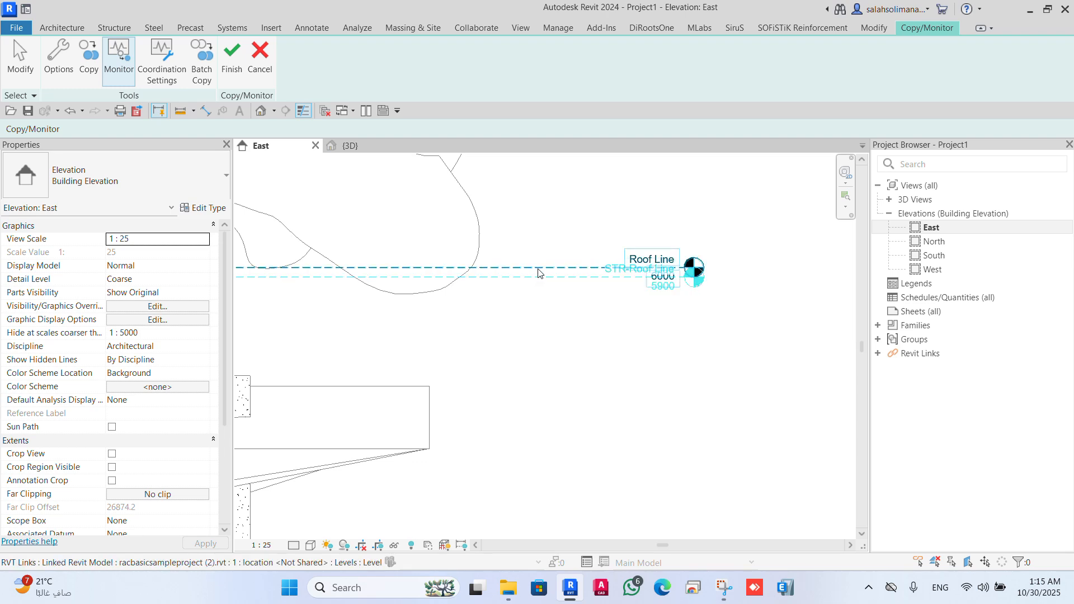
pyautogui.click(538, 273)
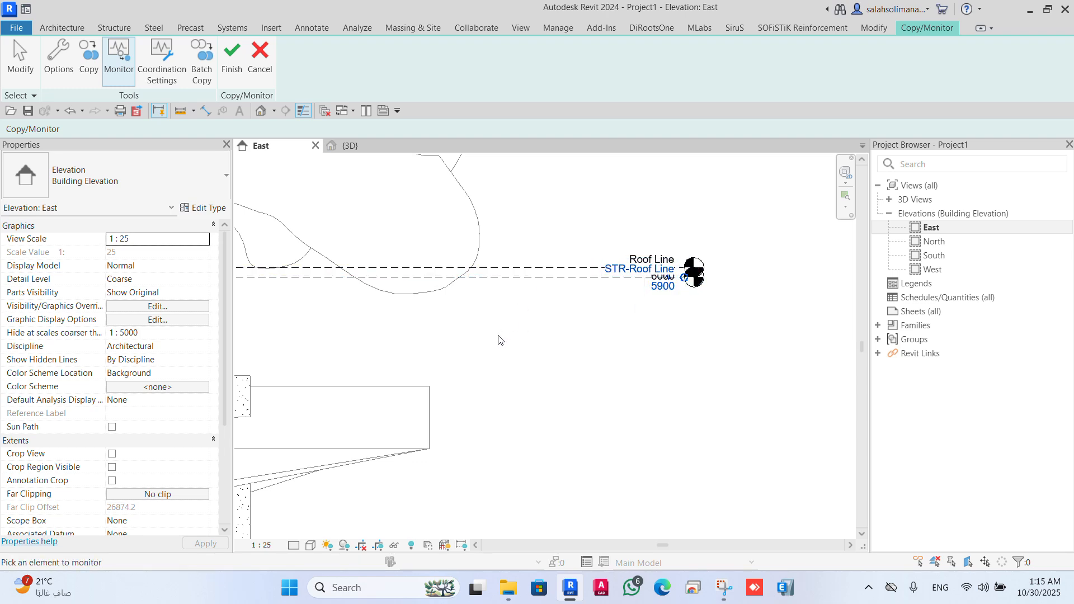
pyautogui.click(232, 76)
# Step: Select the STR-Roof Line level outside Copy/Monitor mode and check for its monitoring symbol along the East elevation
pyautogui.scroll(-3, 574, 312)
pyautogui.click(565, 295)
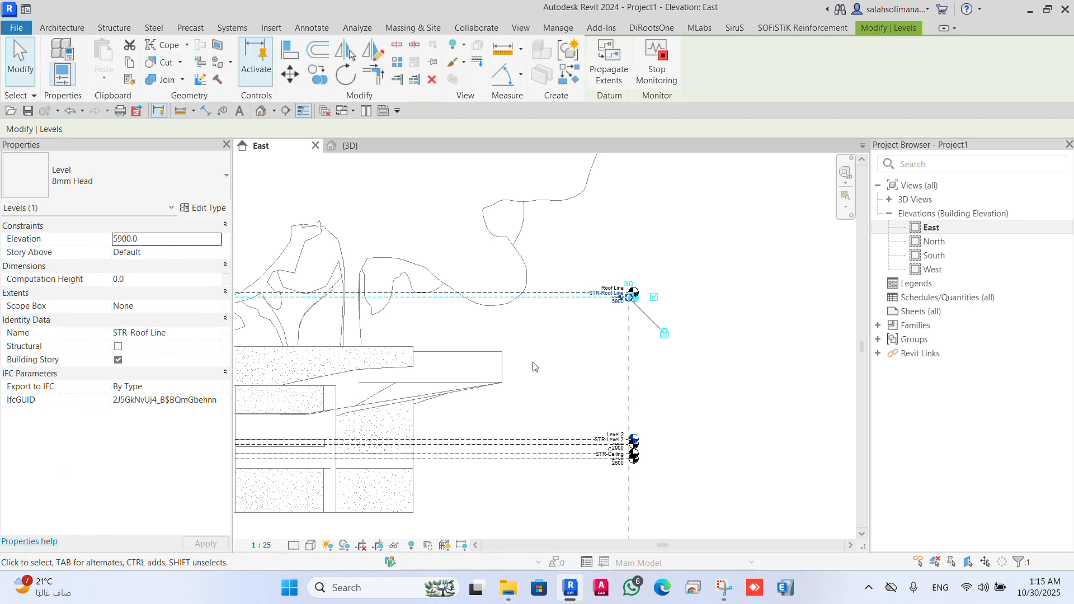
pyautogui.scroll(-1, 534, 362)
pyautogui.moveTo(534, 364); pyautogui.dragTo(738, 362, button='middle')
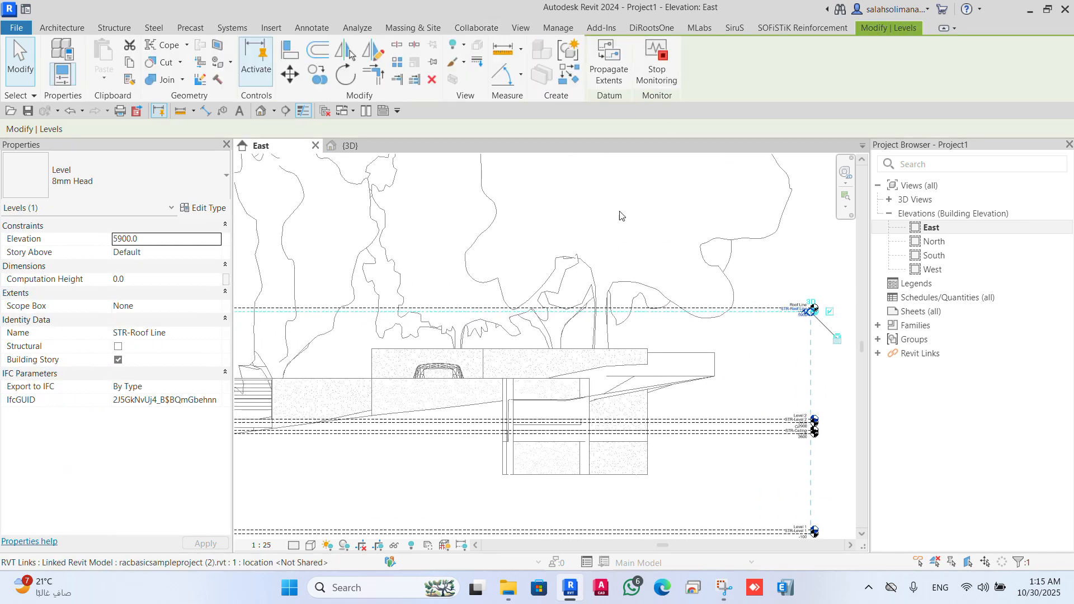
pyautogui.scroll(-4, 590, 330)
pyautogui.moveTo(313, 327); pyautogui.dragTo(718, 362, button='middle')
pyautogui.scroll(3, 628, 377)
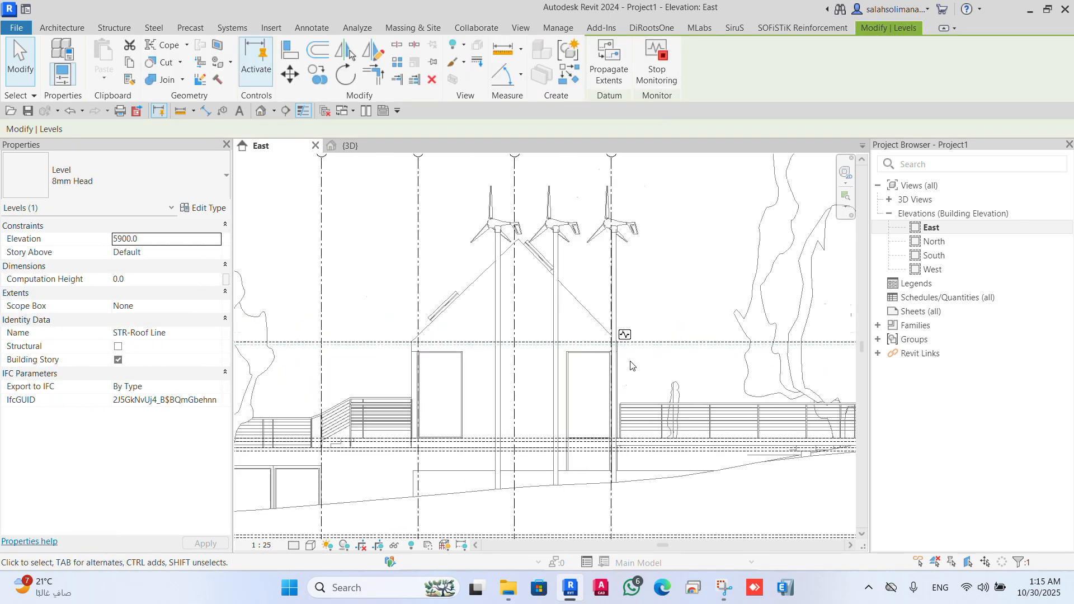
pyautogui.scroll(-2, 627, 380)
pyautogui.moveTo(626, 380); pyautogui.dragTo(336, 390, button='middle')
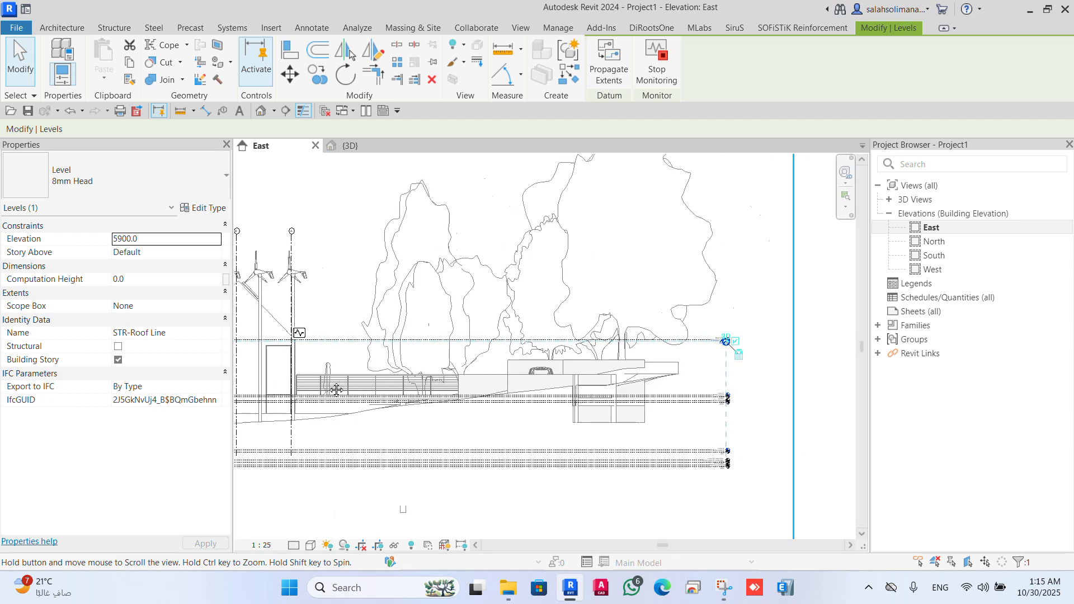
pyautogui.scroll(2, 806, 366)
pyautogui.click(801, 367)
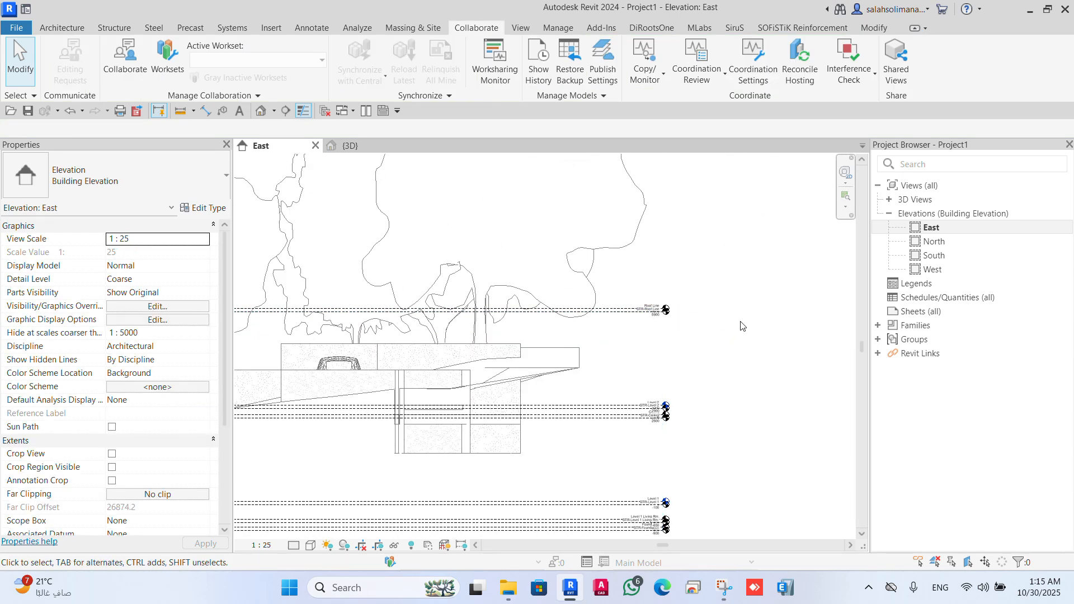
# Step: Start a new Copy/Monitor session on the linked racbasicsampleproject (2).rvt model in the East elevation
pyautogui.moveTo(741, 326); pyautogui.dragTo(687, 308, button='middle')
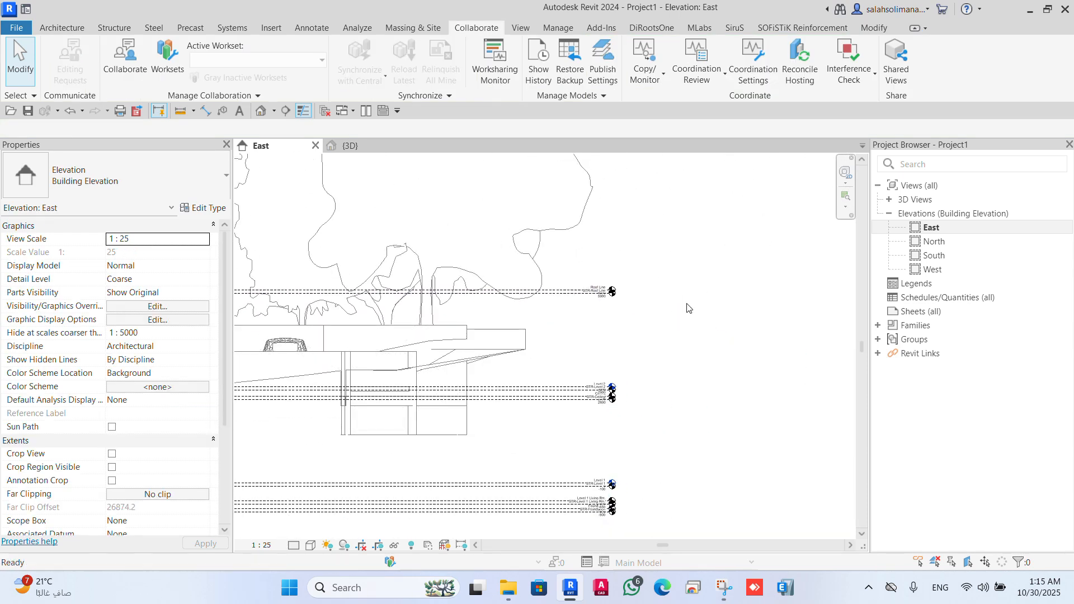
pyautogui.click(648, 84)
pyautogui.click(658, 138)
pyautogui.click(570, 269)
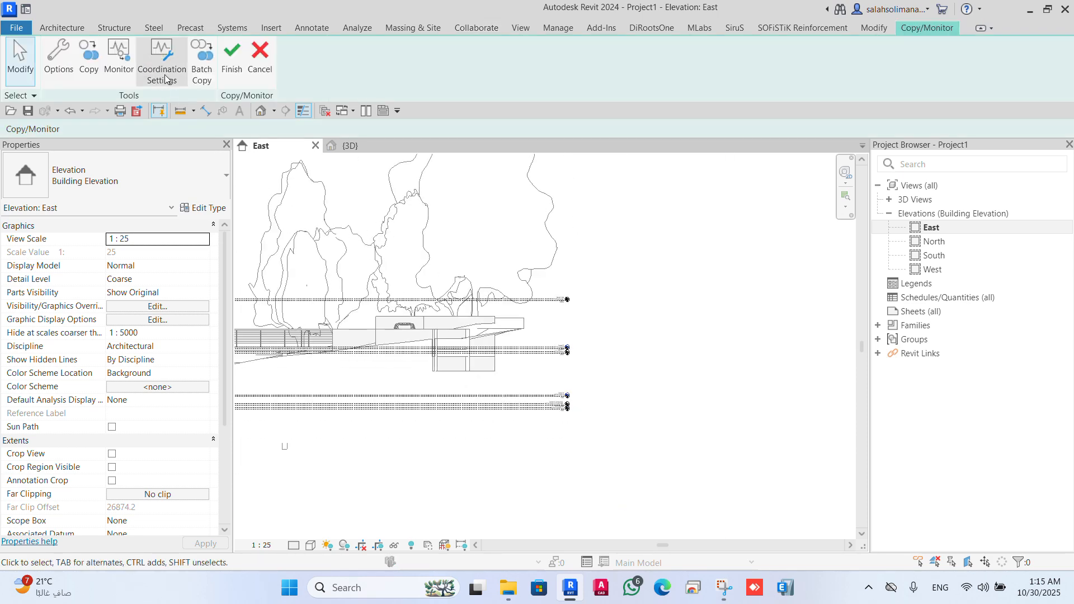
# Step: Review the fixture categories and copying behavior in the Batch Copy coordination settings for the linked model, and cancel without copying
pyautogui.click(202, 62)
pyautogui.click(426, 263)
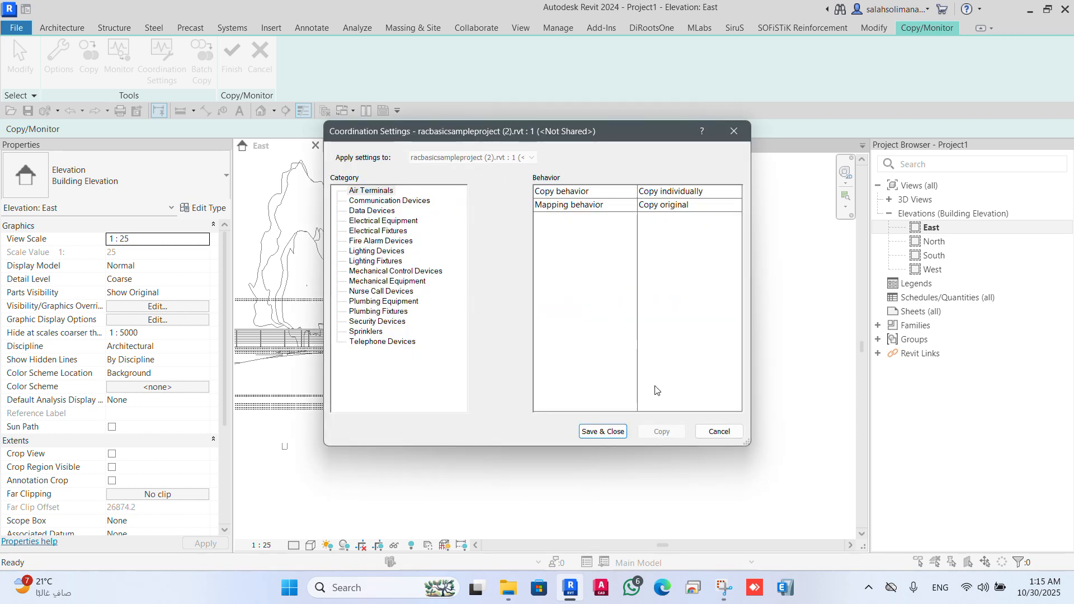
pyautogui.click(718, 432)
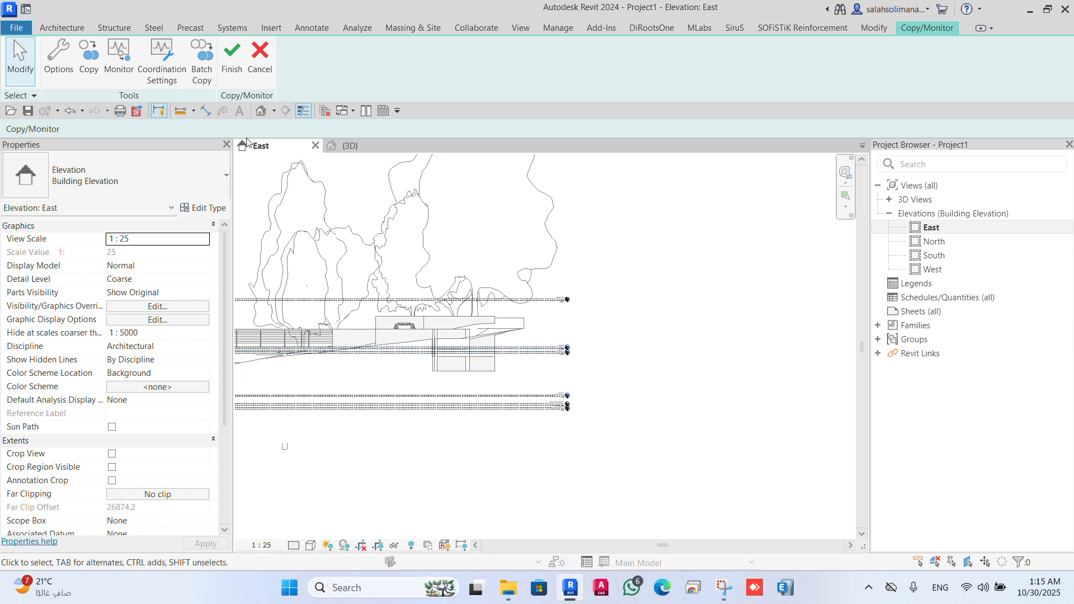
pyautogui.scroll(-1, 380, 261)
pyautogui.moveTo(380, 261); pyautogui.dragTo(531, 272, button='middle')
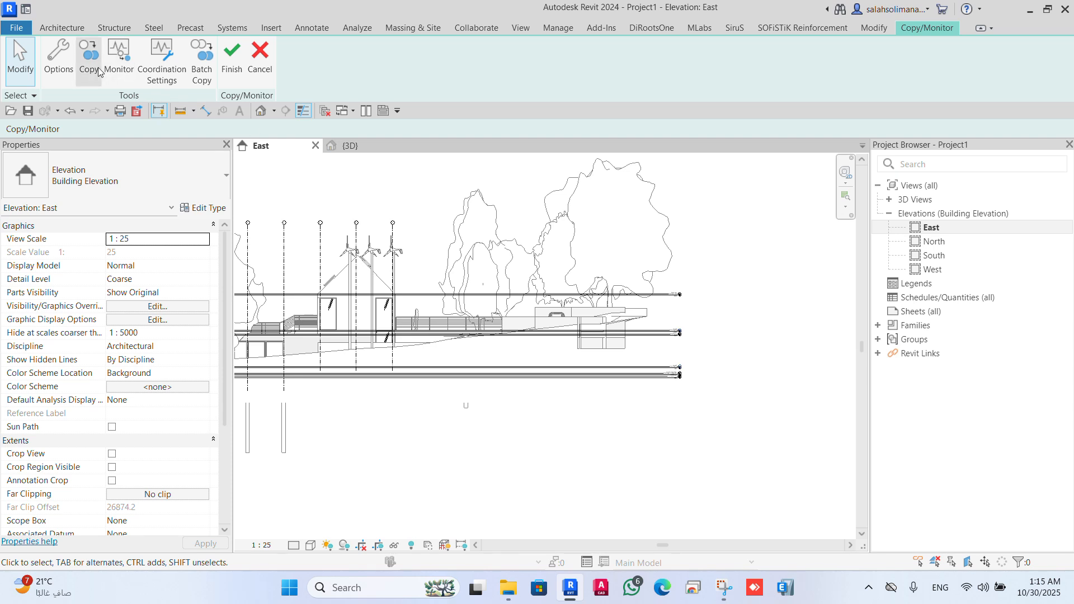